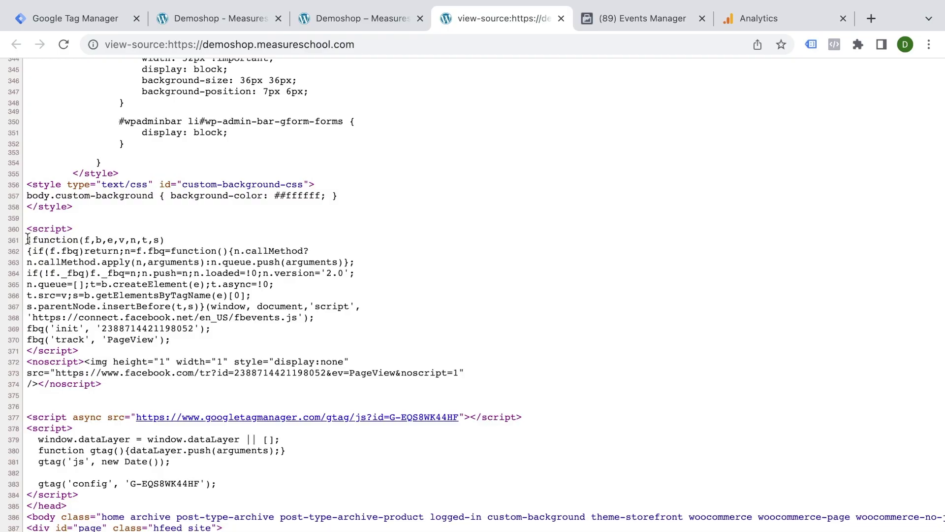
pyautogui.moveTo(28, 240); pyautogui.dragTo(233, 346)
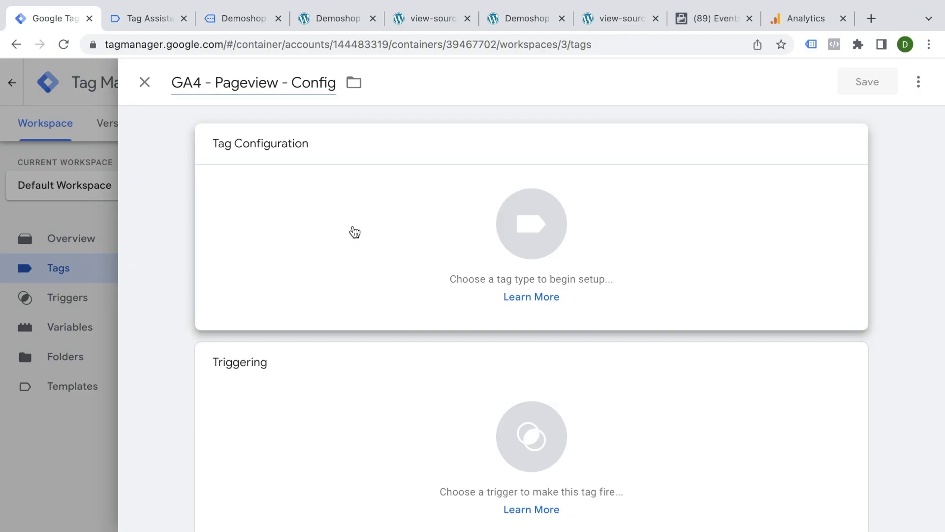
pyautogui.click(353, 226)
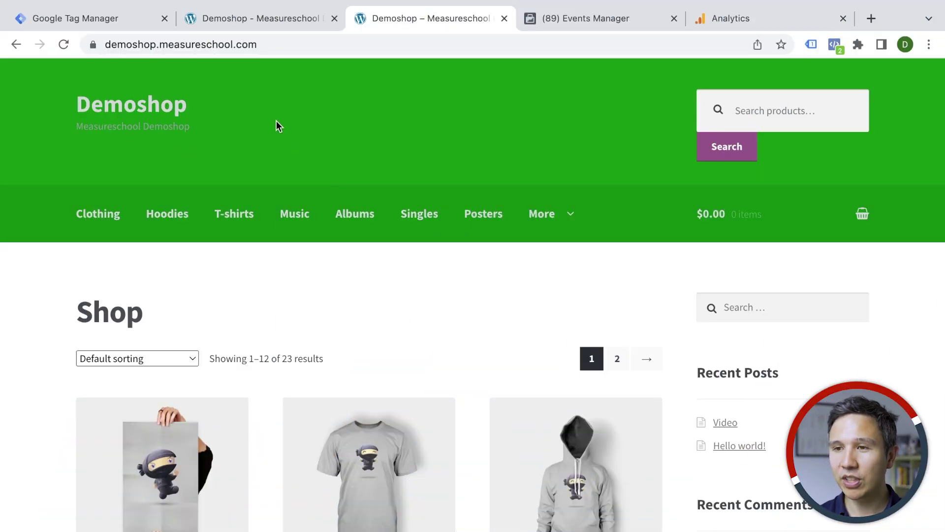
# Compare the two Demoshop sites and check demoshop.measureschool.com for tags with Tag Assistant Legacy and Facebook Pixel Helper.
pyautogui.click(283, 8)
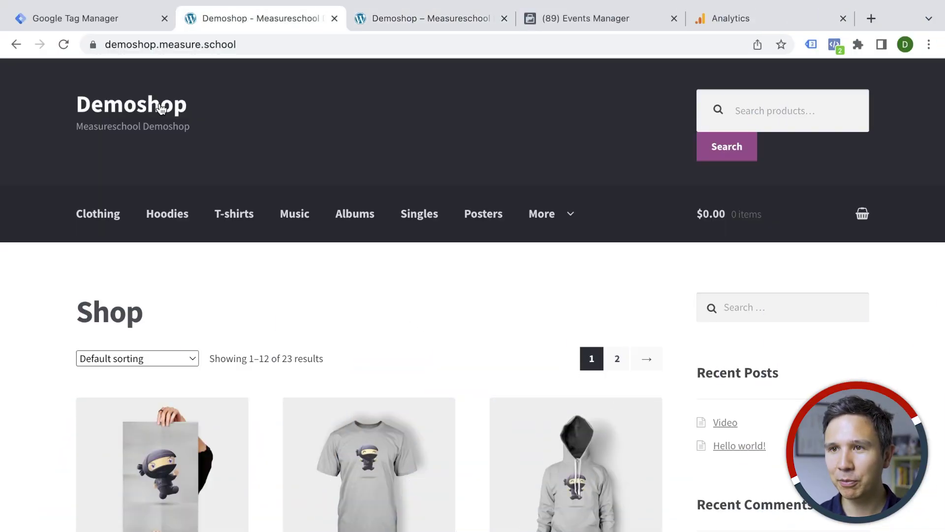
pyautogui.click(389, 23)
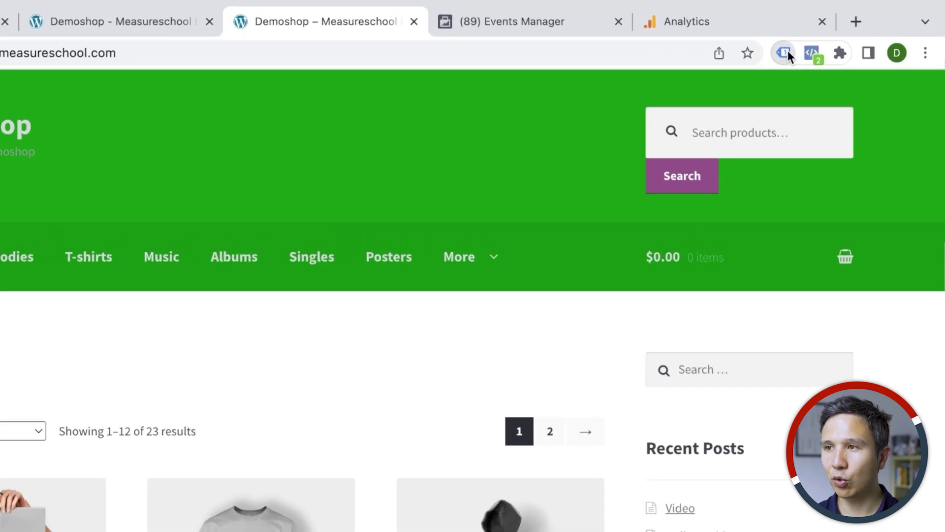
pyautogui.click(810, 44)
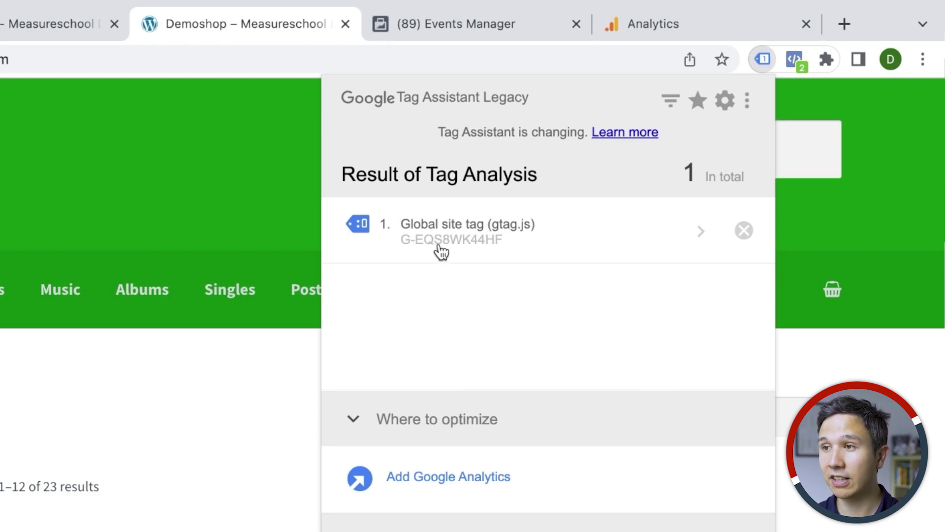
pyautogui.click(793, 61)
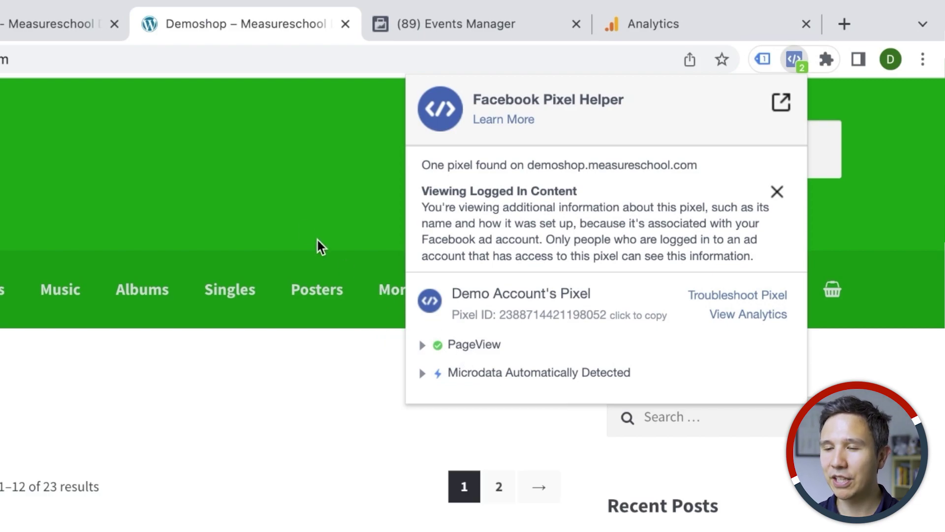
pyautogui.click(289, 206)
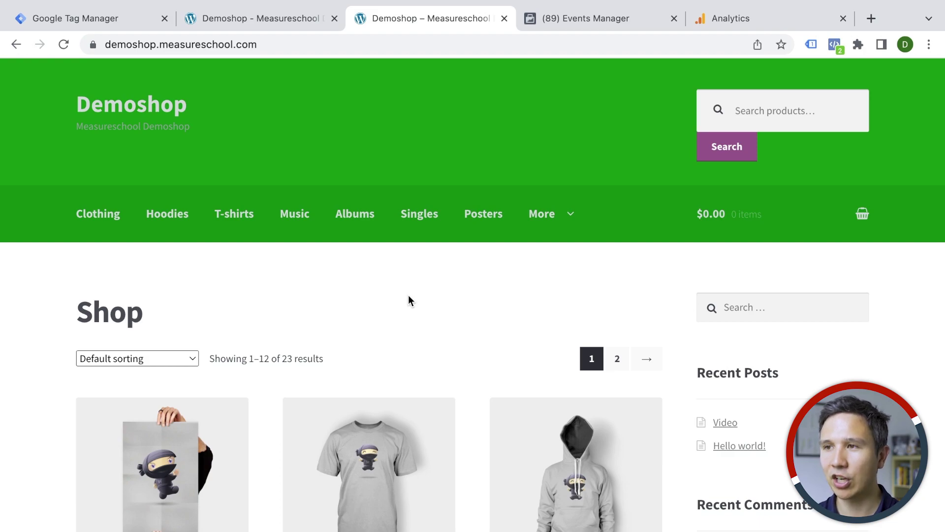
# Review the Meta Pixel base code in Events Manager and copy the global site tag (gtag.js) snippet in Analytics.
pyautogui.click(586, 21)
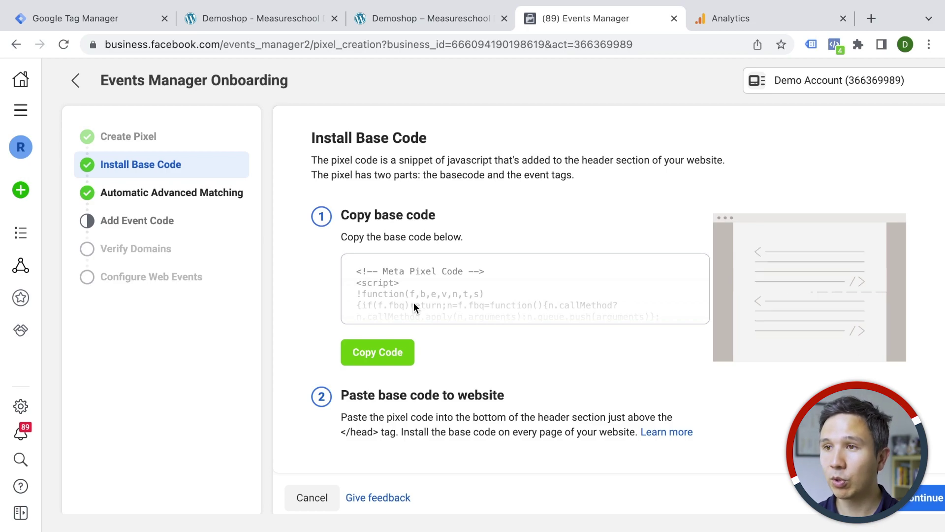
pyautogui.click(711, 17)
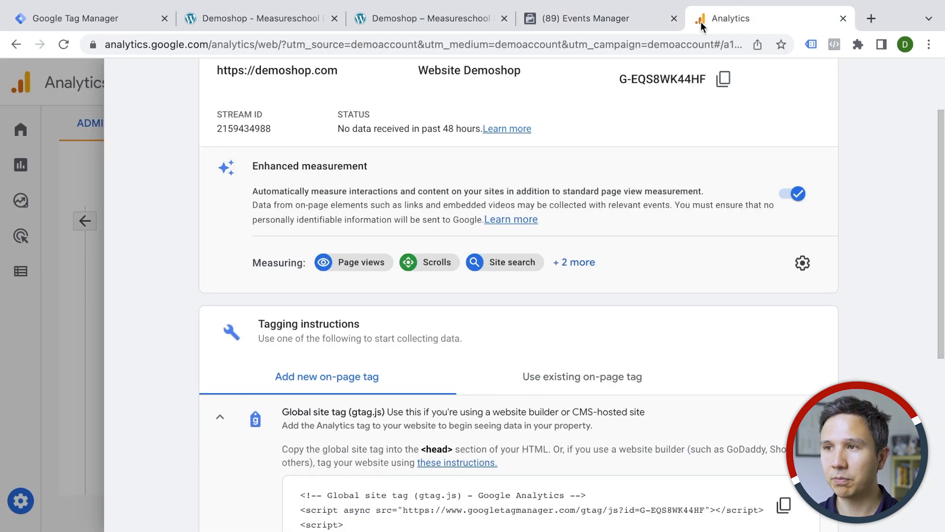
pyautogui.scroll(-4, 471, 241)
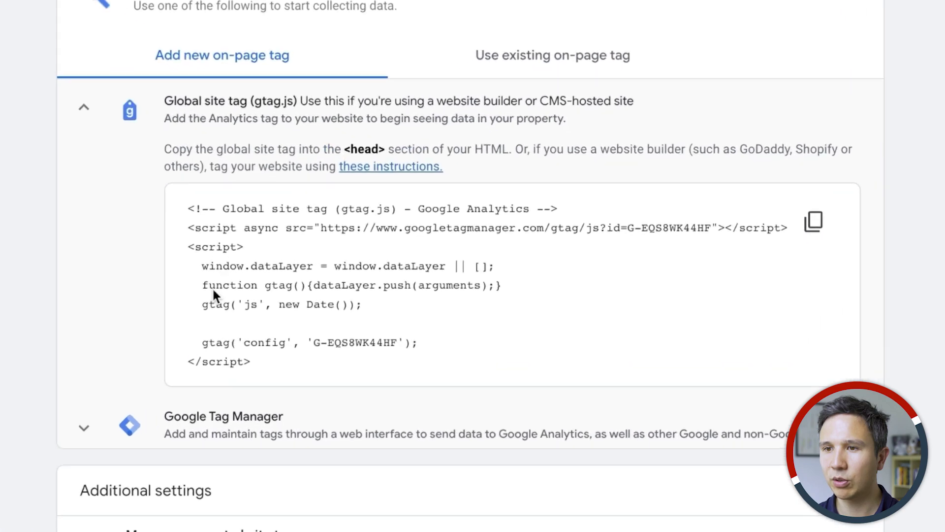
pyautogui.click(820, 216)
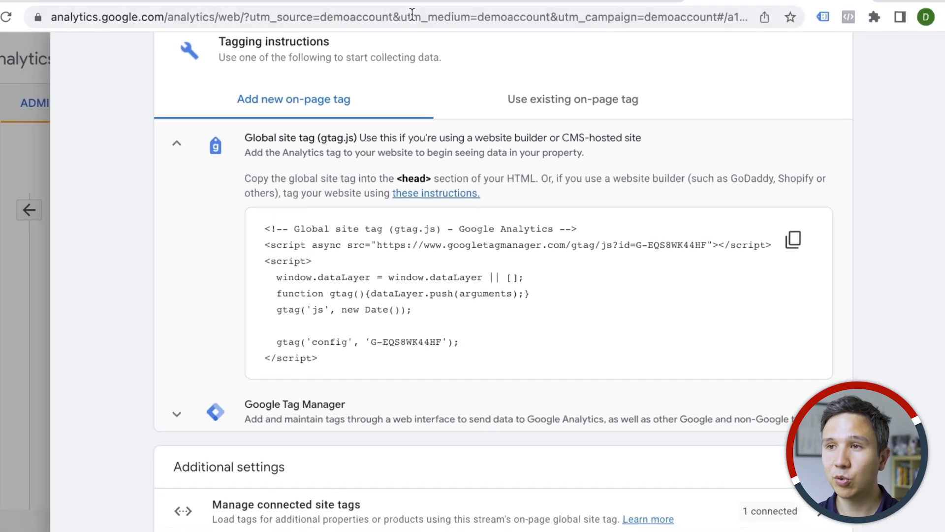
# Open the page source of demoshop.measureschool.com and highlight the Facebook pixel script in the head section.
pyautogui.click(424, 22)
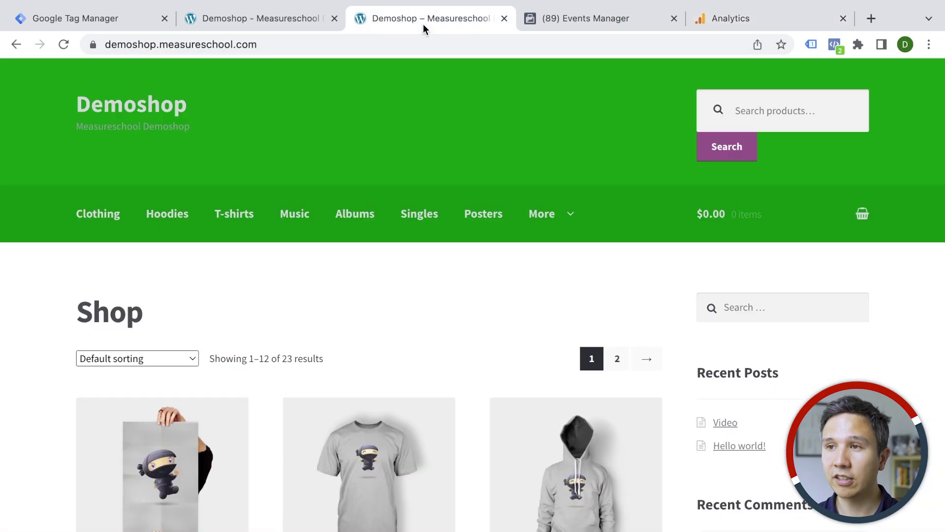
pyautogui.rightClick(370, 308)
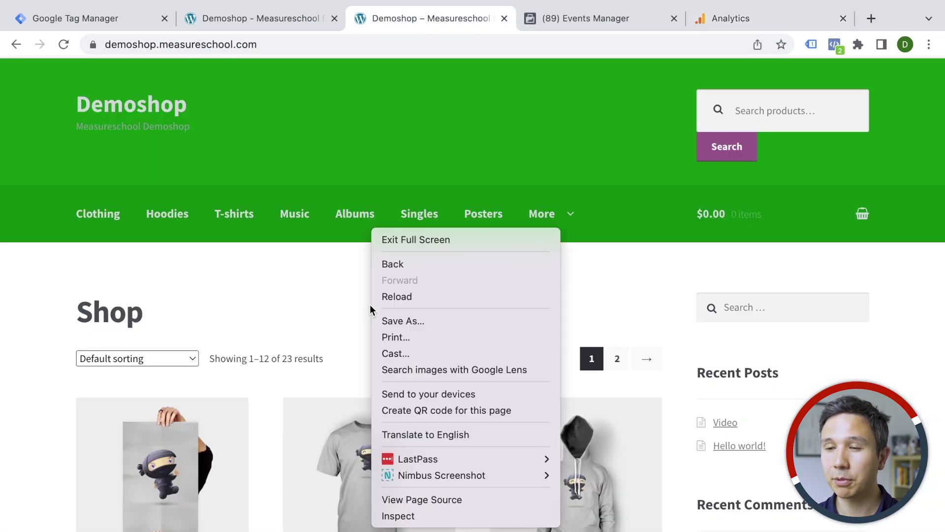
pyautogui.click(404, 500)
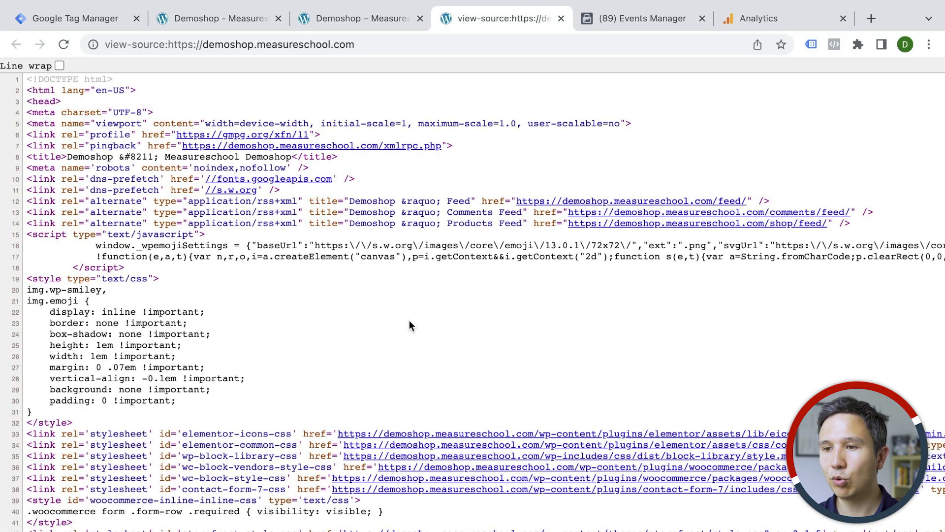
pyautogui.scroll(-20, 410, 323)
pyautogui.scroll(-20, 409, 320)
pyautogui.scroll(3, 409, 320)
pyautogui.scroll(2, 409, 320)
pyautogui.moveTo(27, 238); pyautogui.dragTo(234, 347)
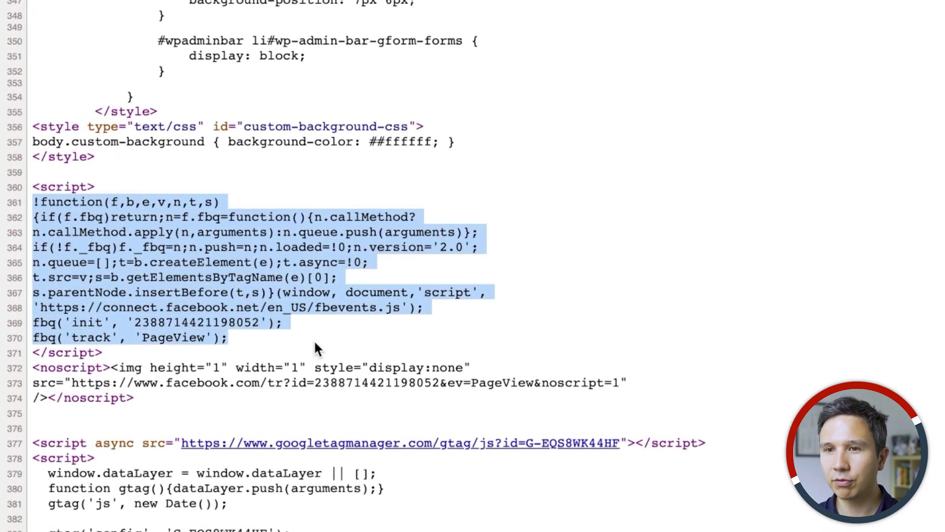
# Highlight the Google Analytics gtag script and its measurement ID below the pixel code.
pyautogui.scroll(-5, 314, 339)
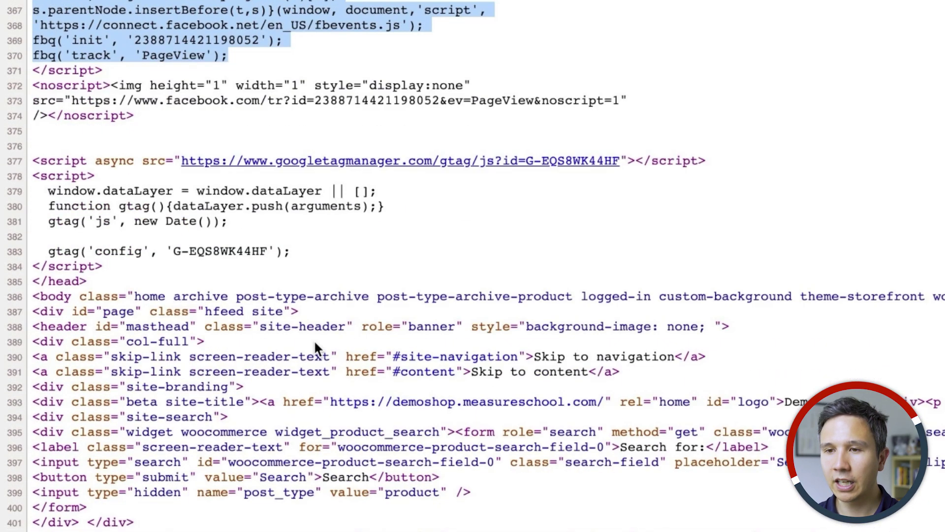
pyautogui.moveTo(44, 191); pyautogui.dragTo(312, 251)
pyautogui.doubleClick(217, 251)
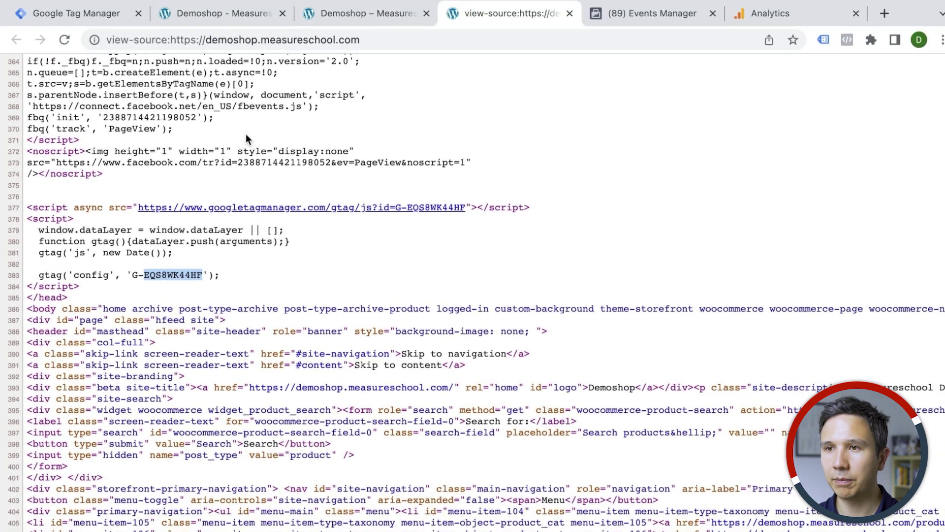
# Check demoshop.measure.school for installed tags with Tag Assistant Legacy and Facebook Pixel Helper.
pyautogui.click(227, 14)
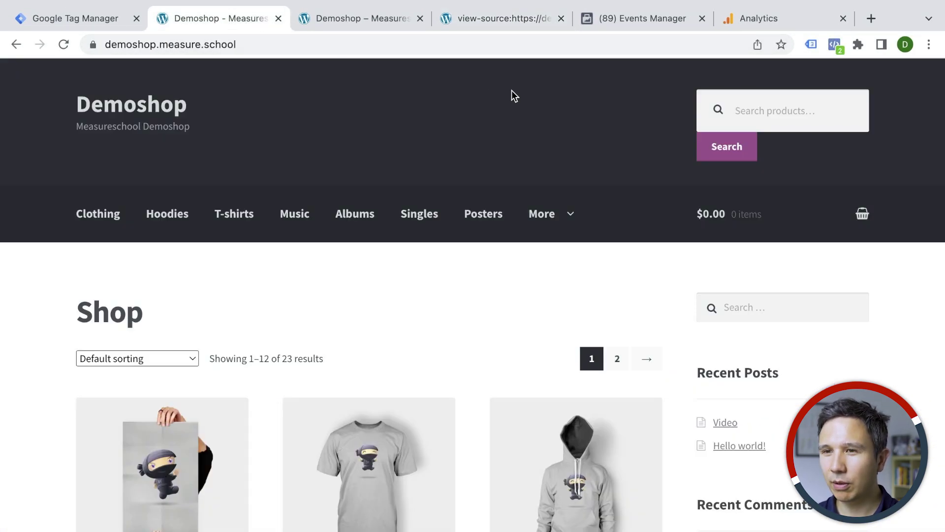
pyautogui.click(811, 45)
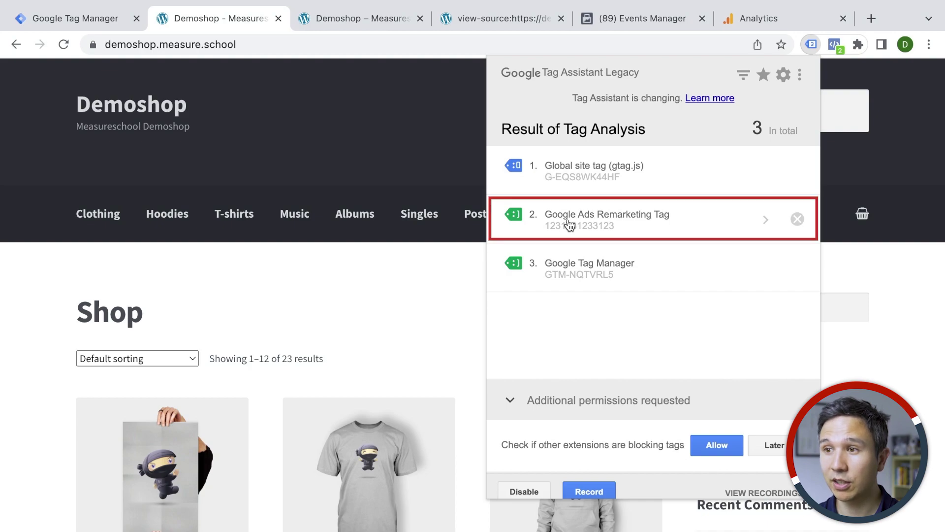
pyautogui.click(835, 44)
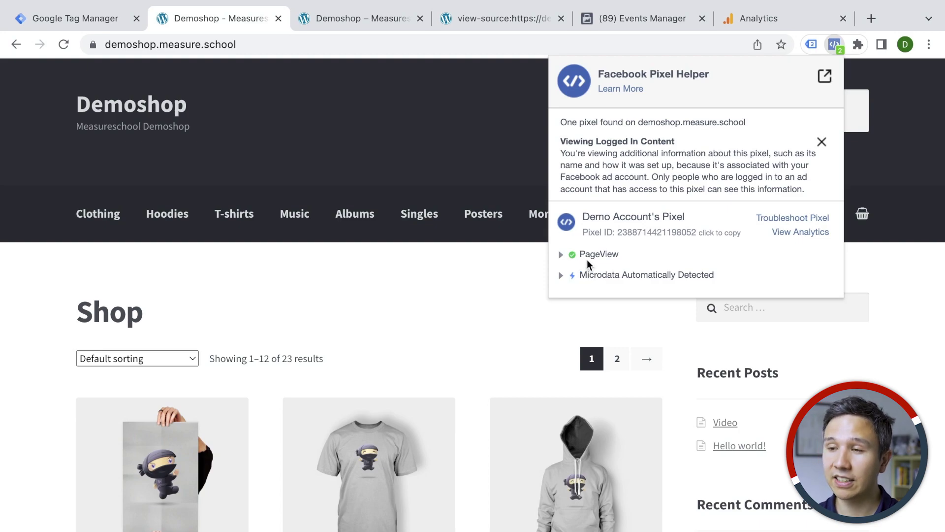
pyautogui.click(468, 167)
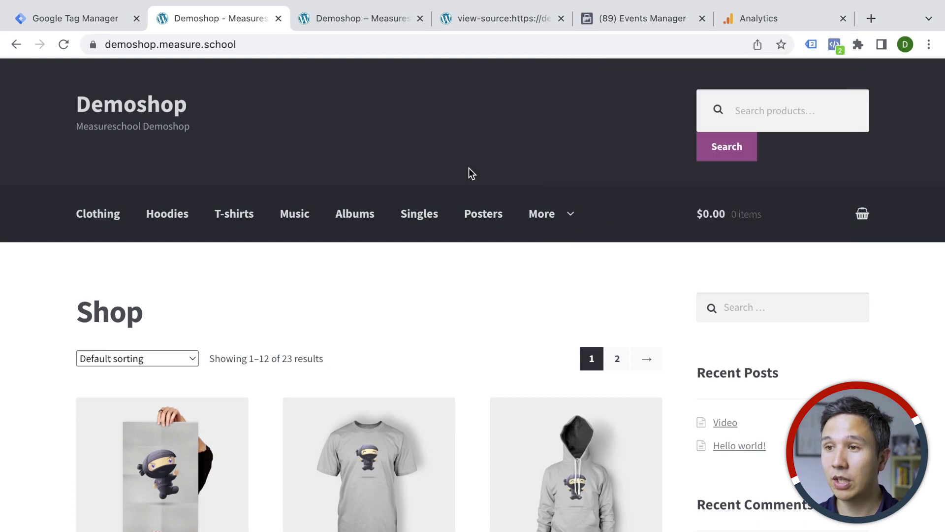
# Open the page source of demoshop.measure.school, scan it for tracking scripts and highlight the Google Tag Manager container snippet.
pyautogui.rightClick(389, 289)
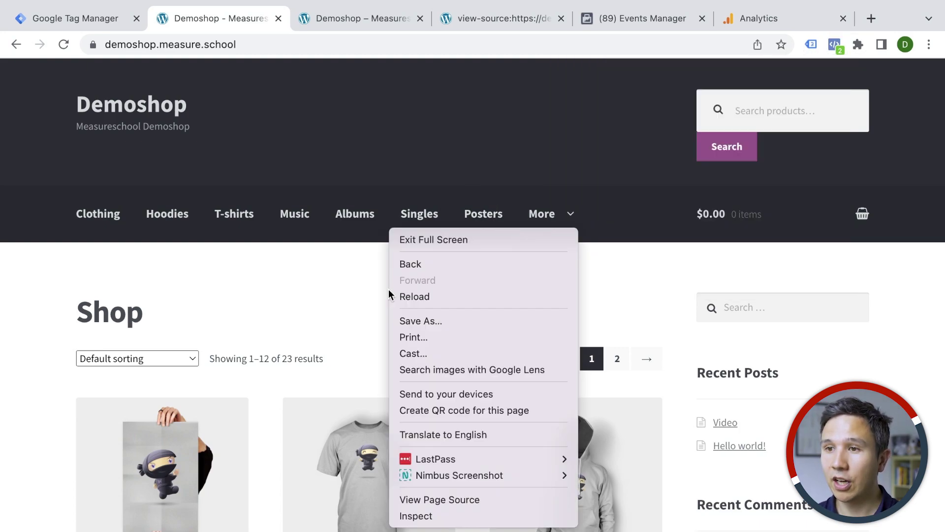
pyautogui.click(423, 500)
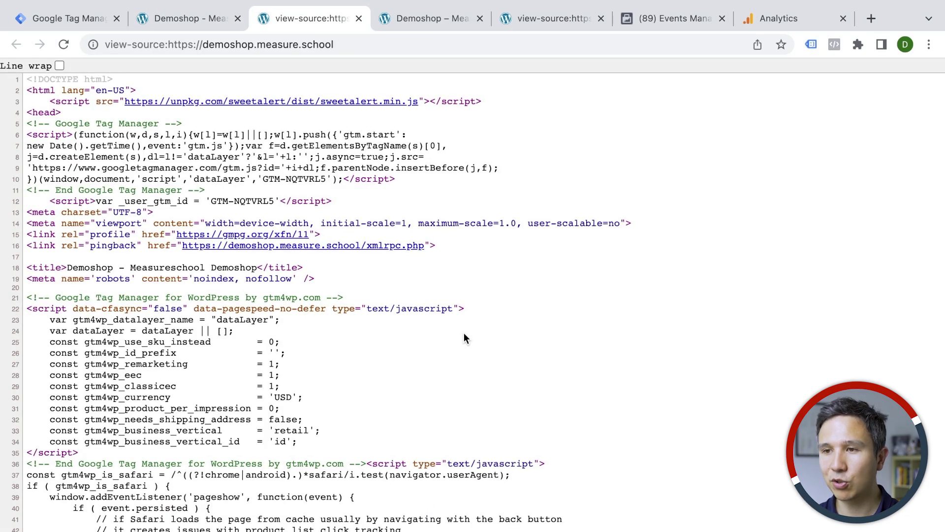
pyautogui.scroll(-20, 414, 335)
pyautogui.scroll(-20, 414, 334)
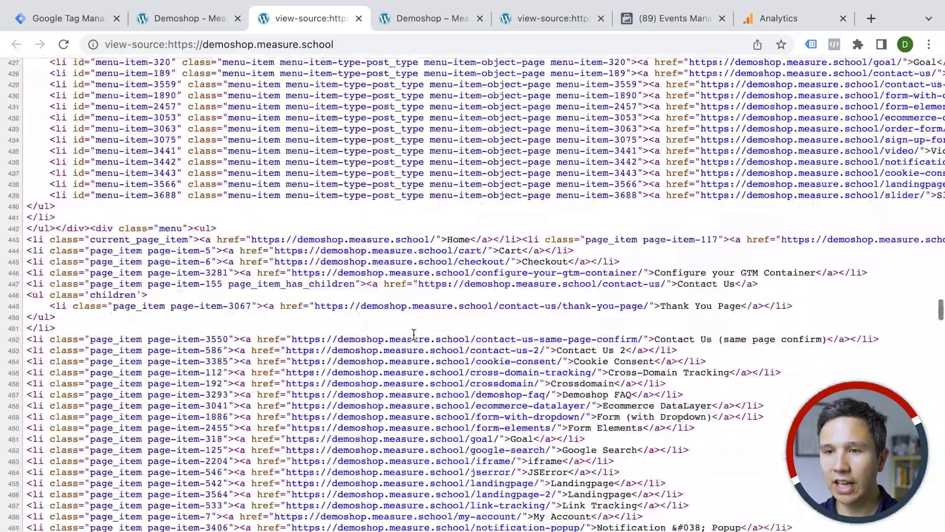
pyautogui.scroll(-17, 414, 334)
pyautogui.scroll(20, 414, 335)
pyautogui.scroll(20, 414, 335)
pyautogui.scroll(20, 414, 335)
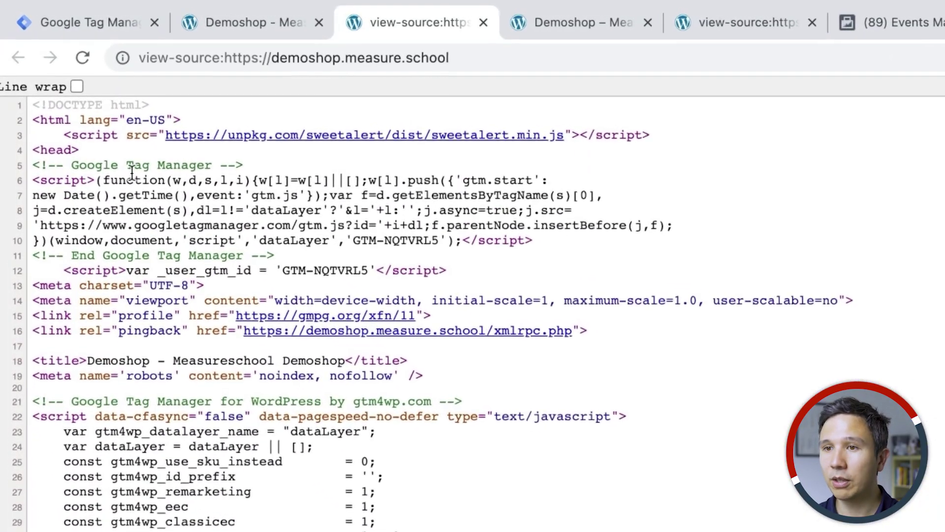
pyautogui.moveTo(37, 167); pyautogui.dragTo(372, 245)
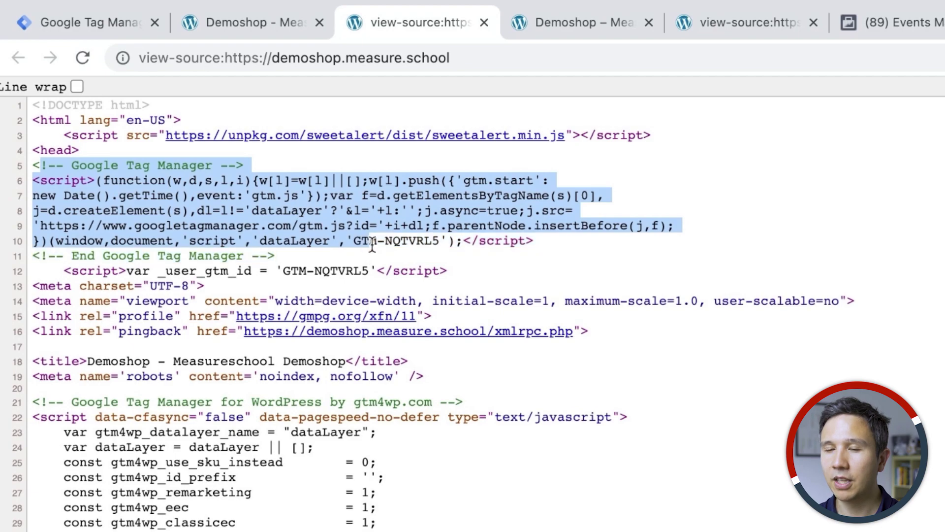
pyautogui.click(543, 243)
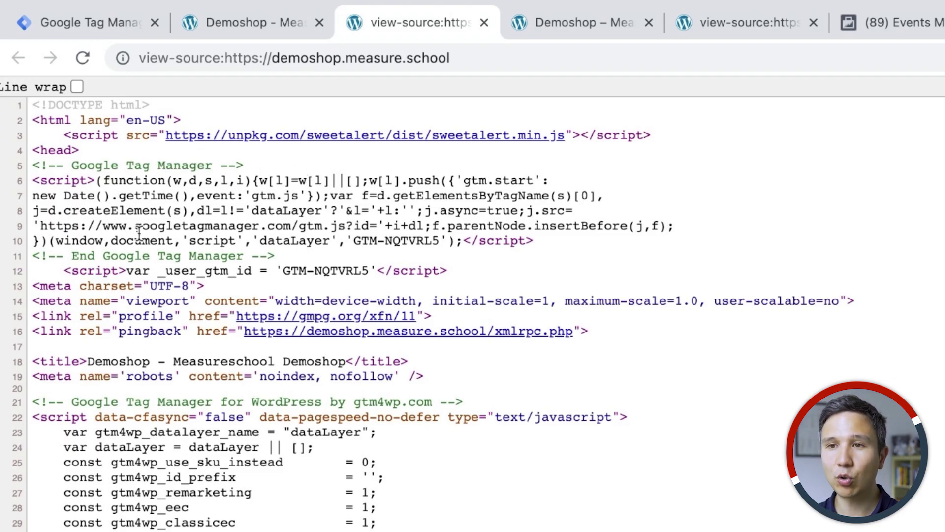
# Switch to Google Tag Manager and review the GTMforBeginners workspace overview and its list of tags.
pyautogui.click(226, 22)
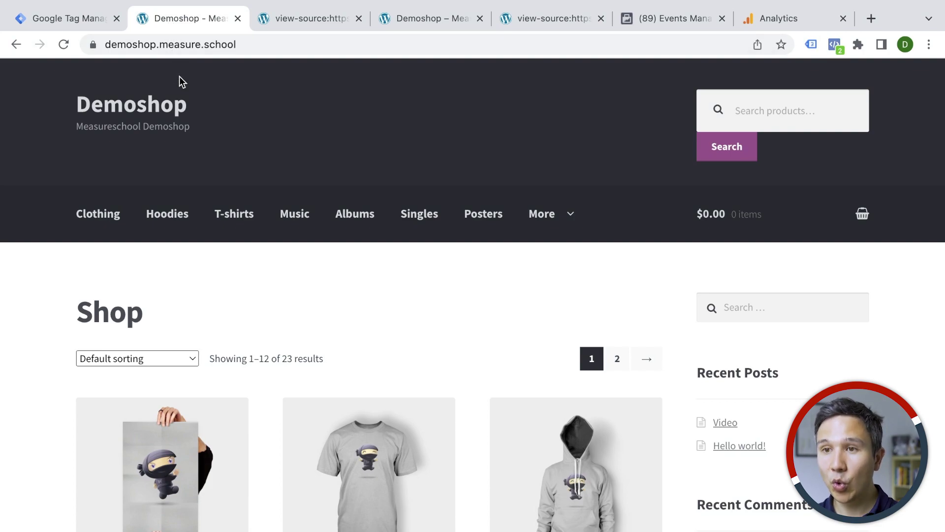
pyautogui.click(60, 19)
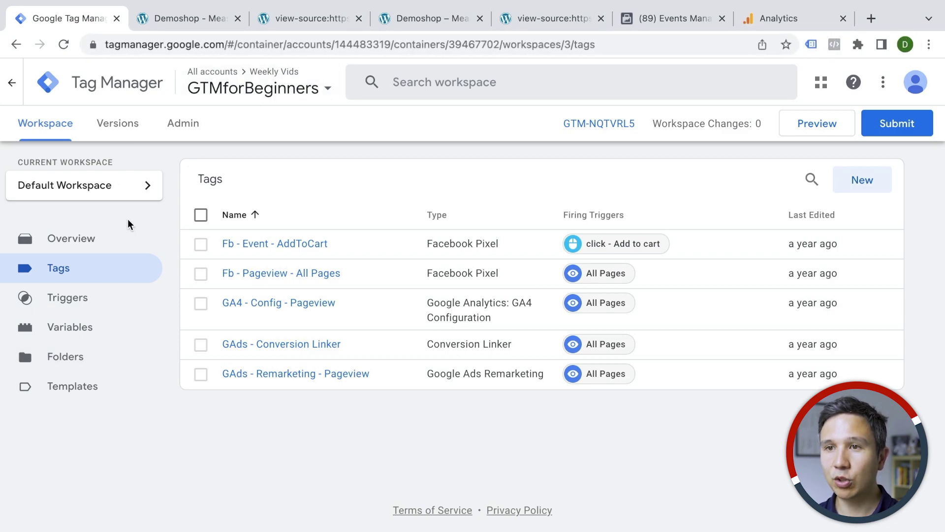
pyautogui.click(89, 241)
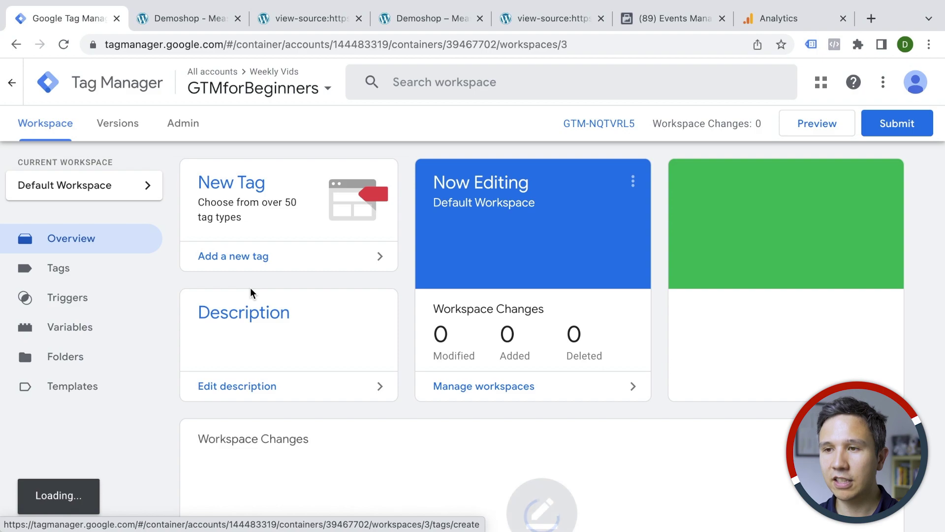
pyautogui.scroll(-2, 249, 293)
pyautogui.scroll(-2, 250, 292)
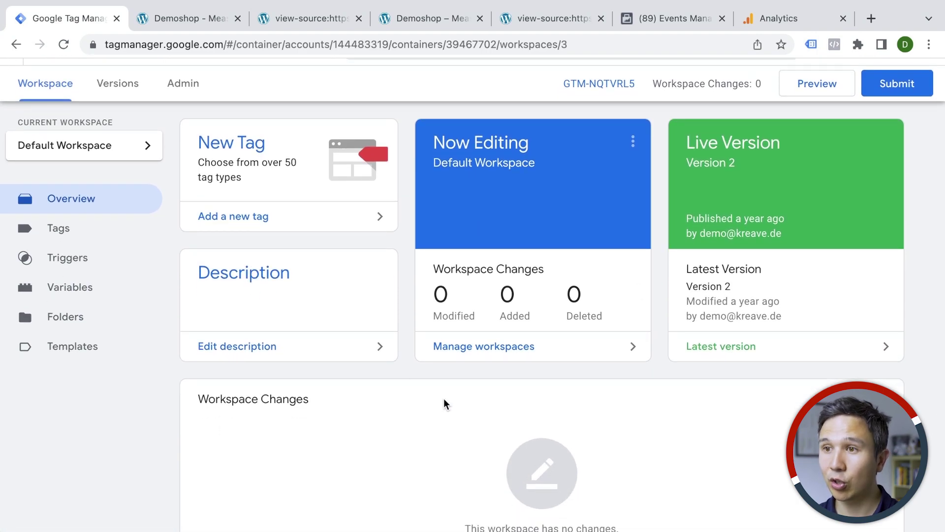
pyautogui.click(105, 231)
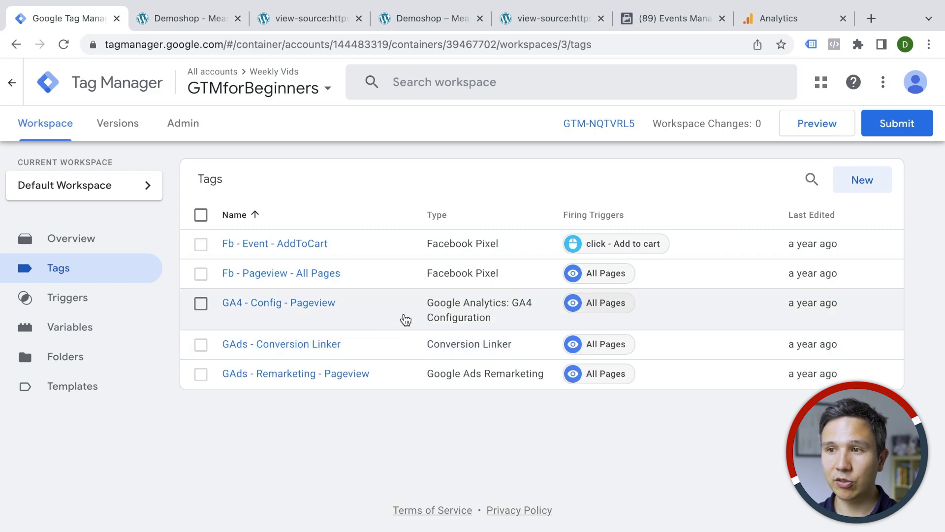
pyautogui.click(818, 122)
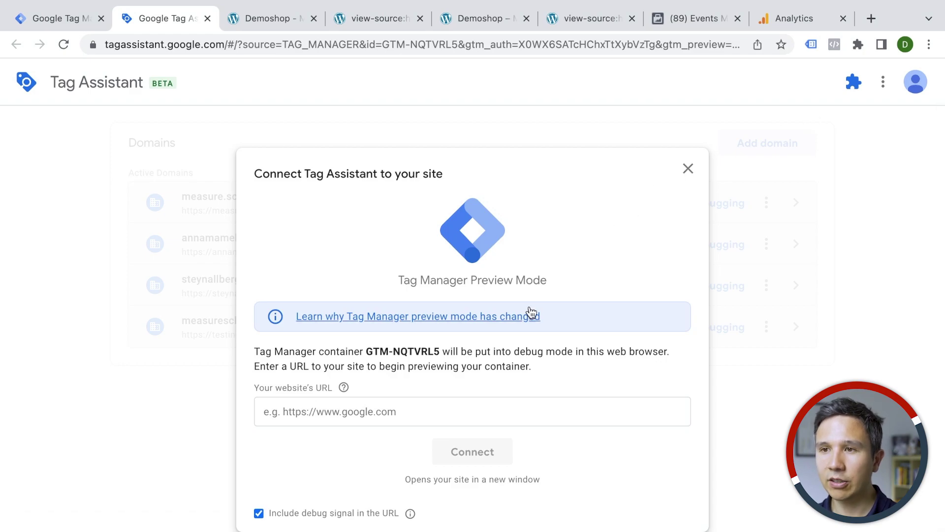
pyautogui.click(376, 411)
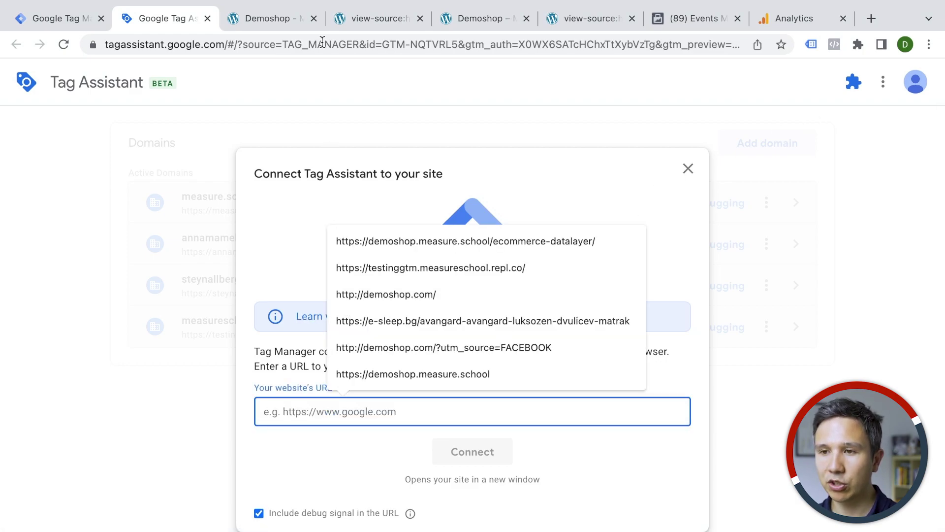
pyautogui.click(296, 11)
pyautogui.click(251, 38)
pyautogui.hotkey('ctrl', 'c')
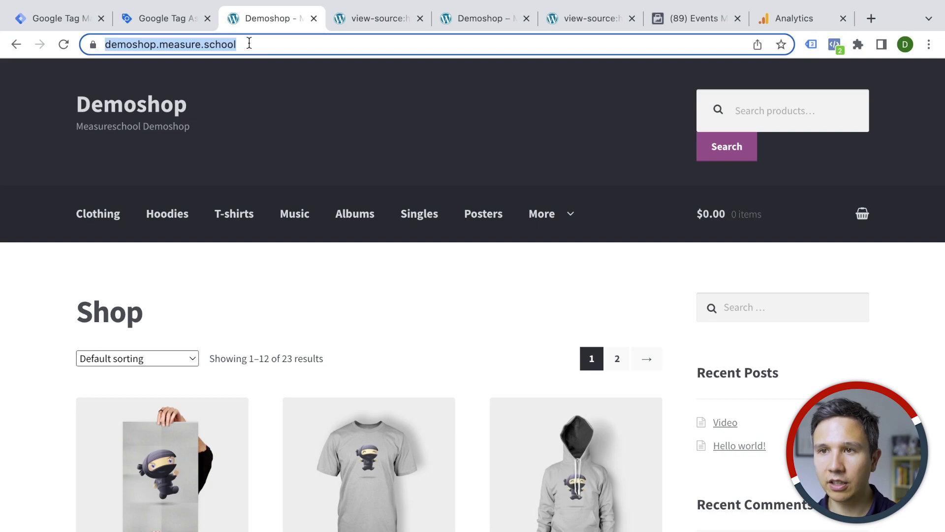
pyautogui.click(179, 22)
pyautogui.hotkey('ctrl', 'v')
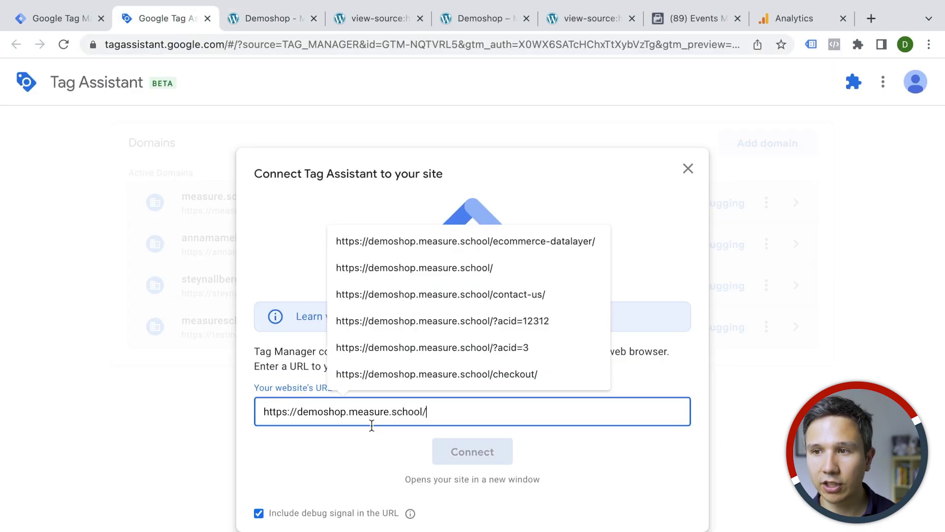
pyautogui.click(474, 451)
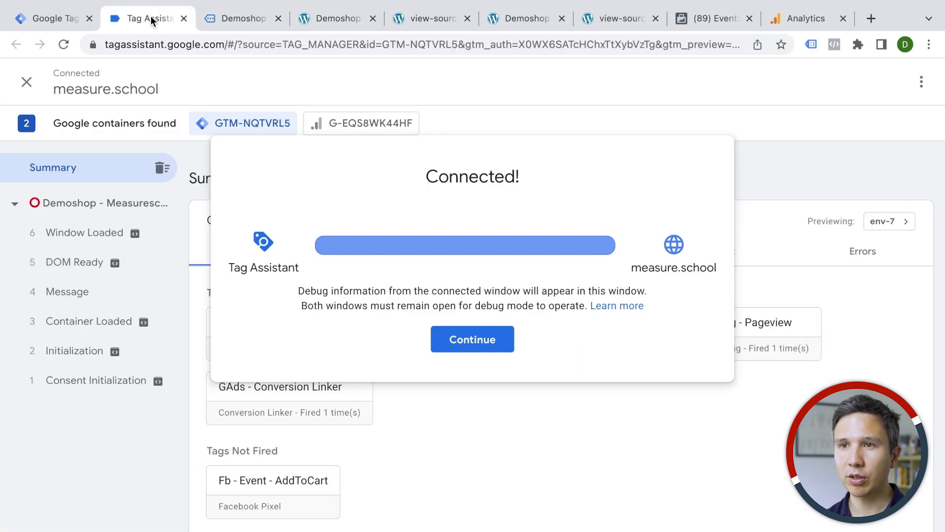
pyautogui.click(475, 348)
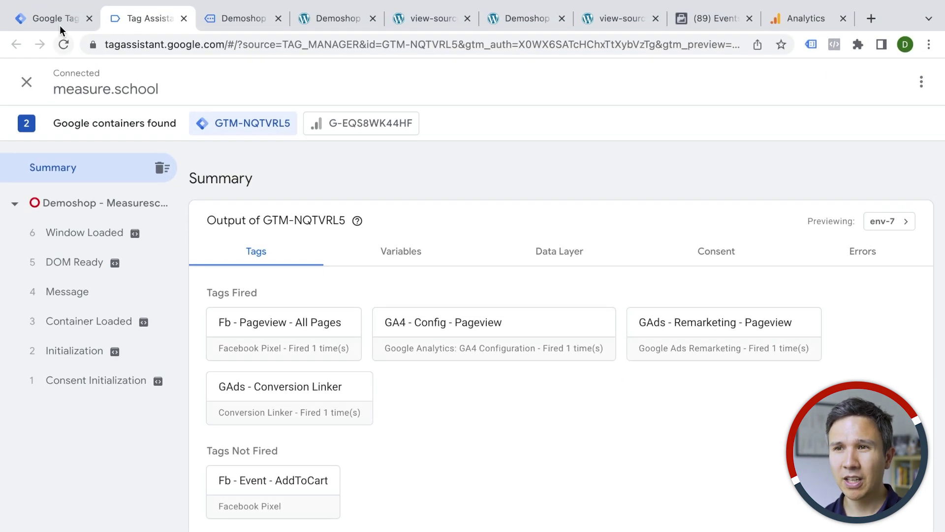
# Return to Google Tag Manager and delete the GA4 - Config - Pageview tag from the workspace.
pyautogui.click(57, 20)
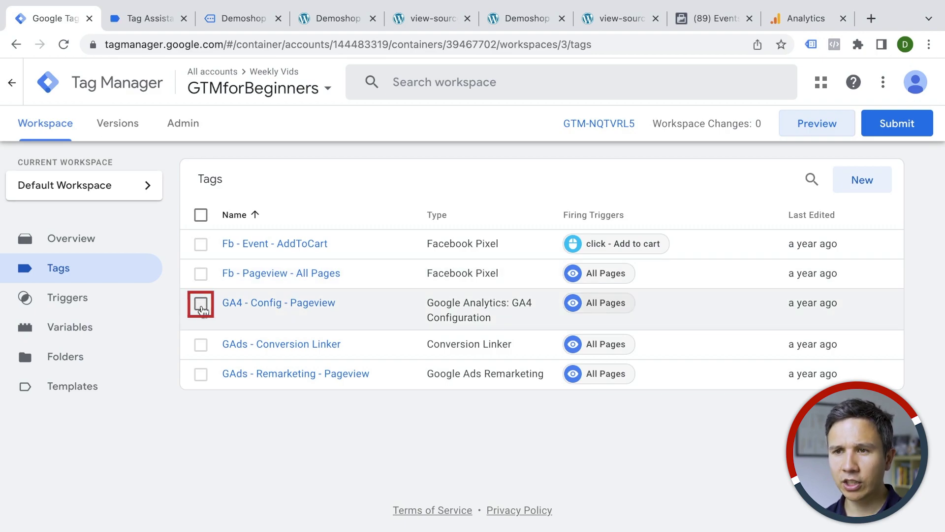
pyautogui.click(201, 303)
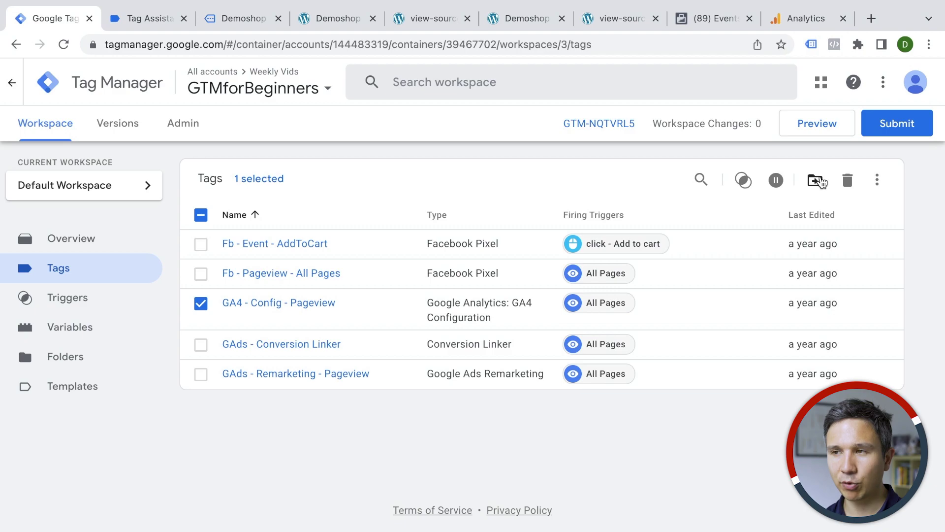
pyautogui.click(847, 180)
pyautogui.click(585, 253)
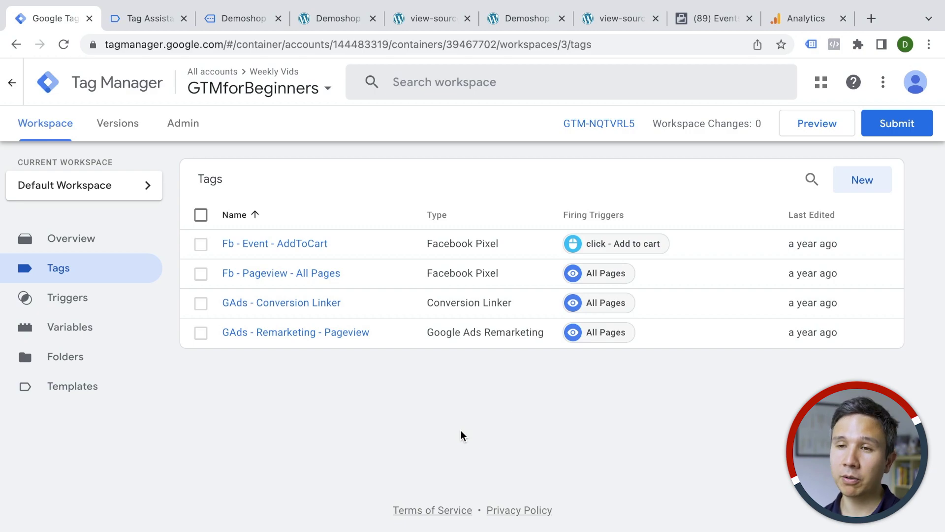
# Create a new tag named GA4 - Pageview - Config.
pyautogui.click(858, 188)
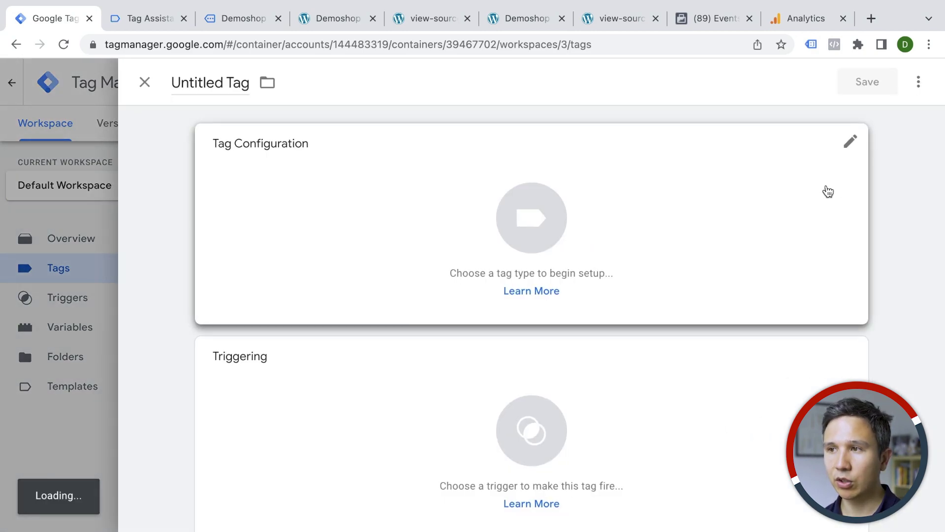
pyautogui.click(216, 80)
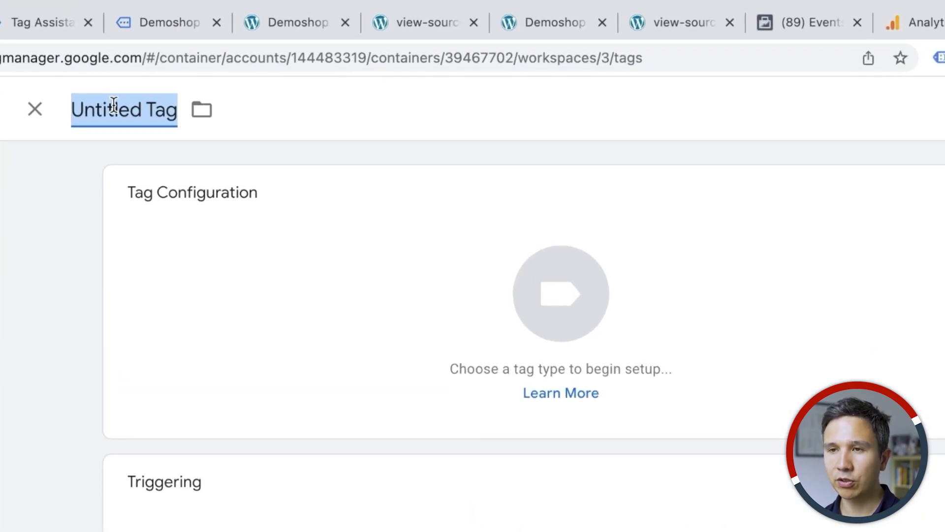
pyautogui.write('GA4 - Pageview - Config')
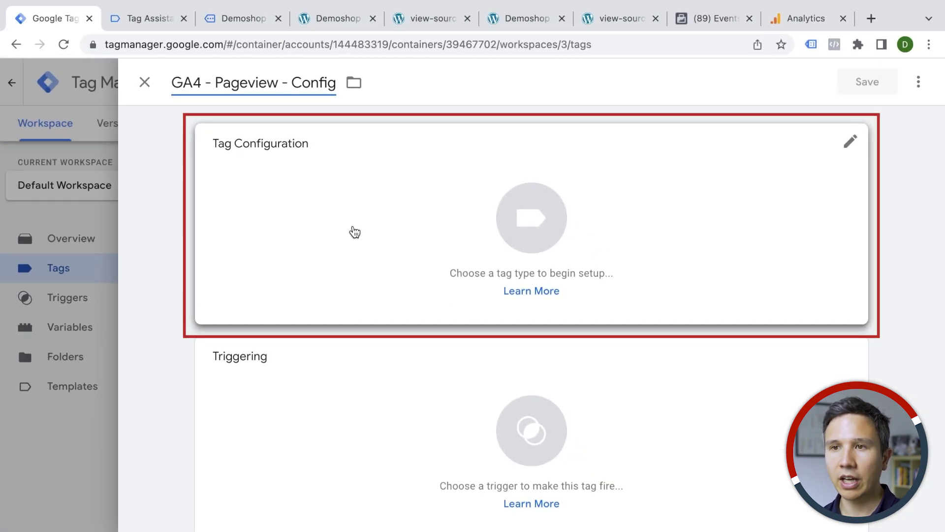
# Browse the available tag types and set the new tag's type to Google Analytics: GA4 Configuration.
pyautogui.click(345, 276)
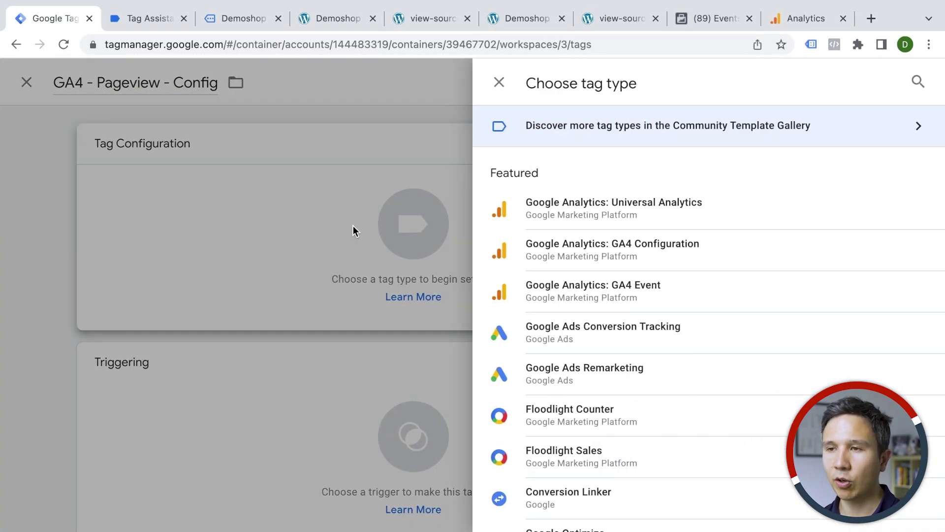
pyautogui.scroll(-5, 576, 255)
pyautogui.scroll(-19, 579, 256)
pyautogui.scroll(-20, 579, 255)
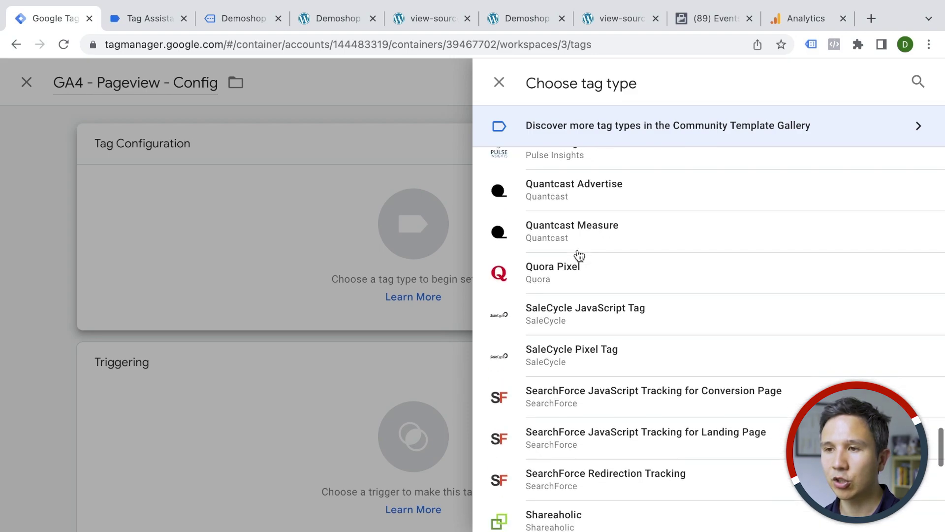
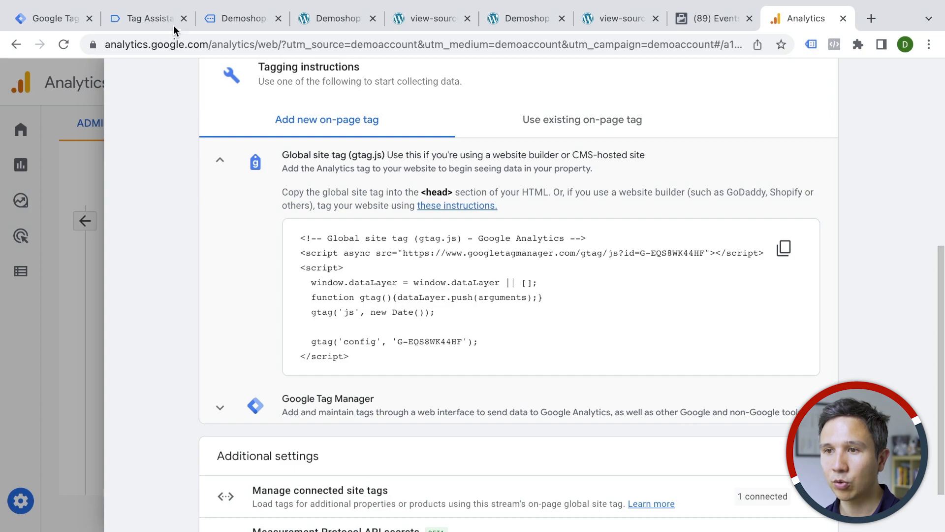
# Copy the measurement ID G-EQS8WK44HF from the Website Demoshop web stream details in Google Analytics for the new tag.
pyautogui.click(63, 19)
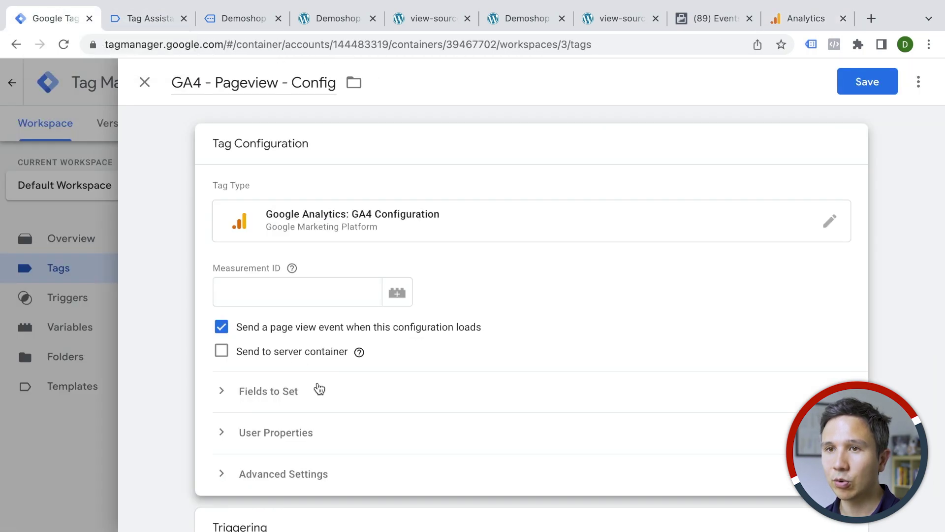
pyautogui.click(359, 352)
pyautogui.click(264, 300)
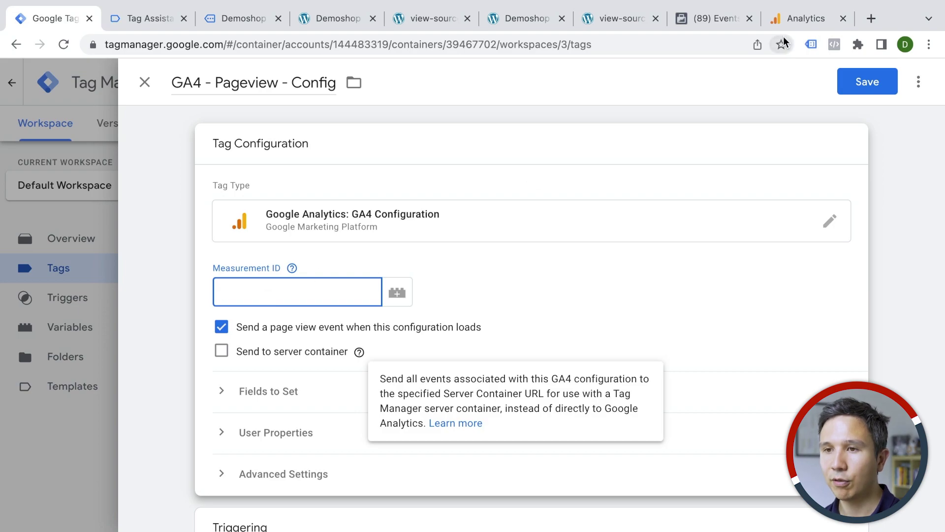
pyautogui.click(806, 18)
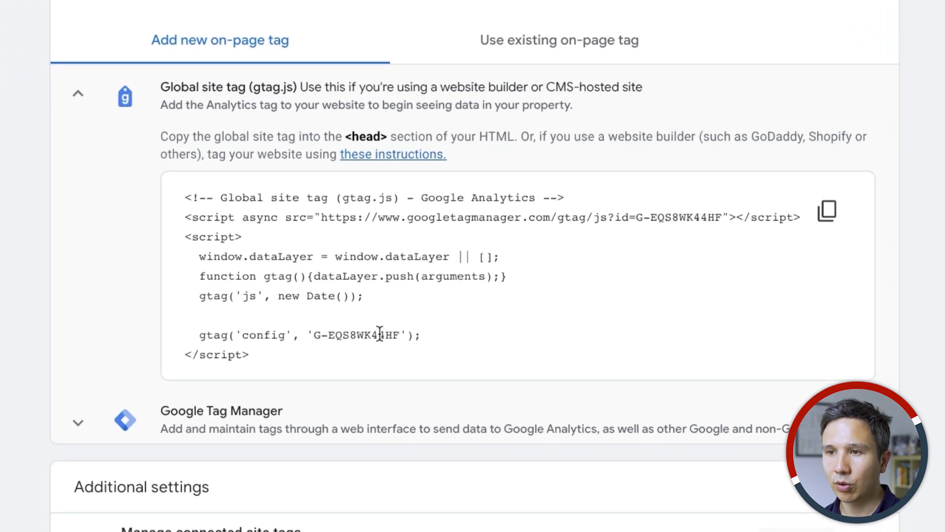
pyautogui.moveTo(305, 333); pyautogui.dragTo(394, 333)
pyautogui.rightClick(372, 331)
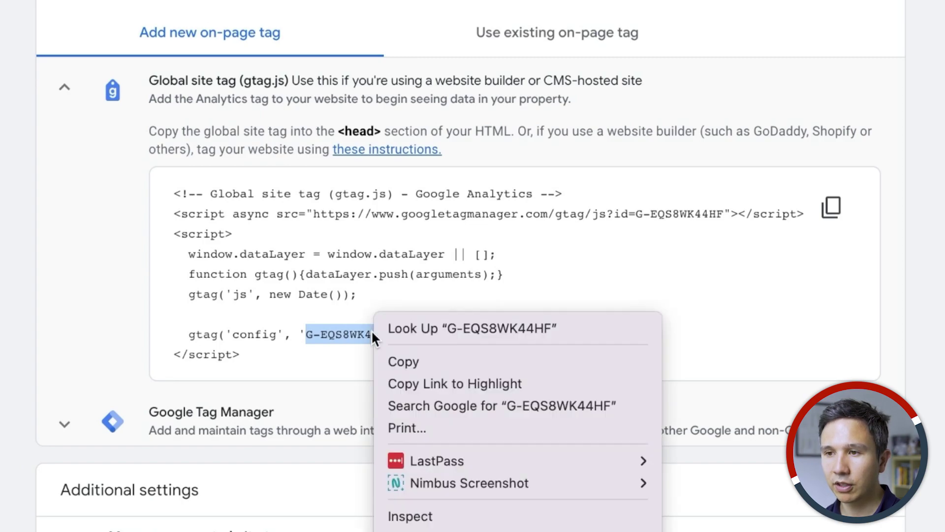
pyautogui.click(395, 356)
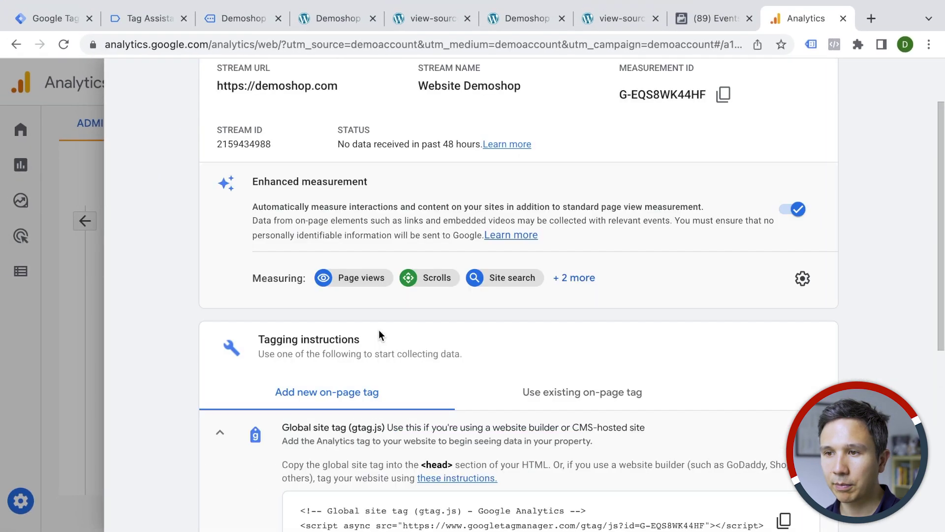
pyautogui.scroll(2, 379, 332)
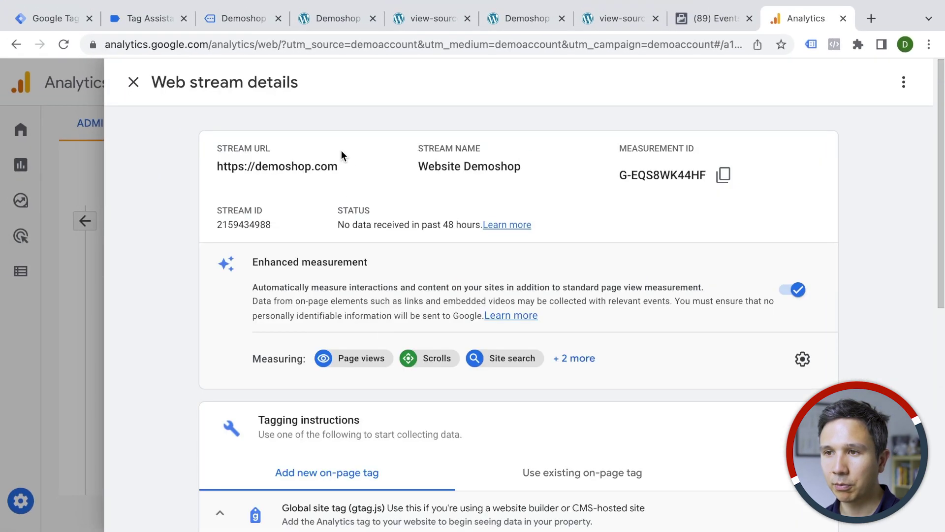
pyautogui.click(724, 175)
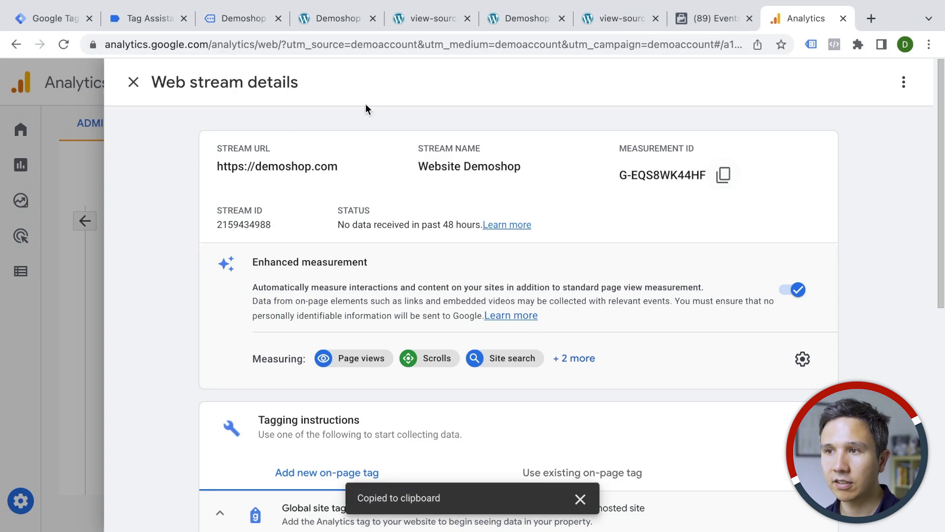
# Set the GA4 configuration tag's Measurement ID to G-EQS8WK44HF in Google Tag Manager and close the tag configuration for editing.
pyautogui.click(60, 28)
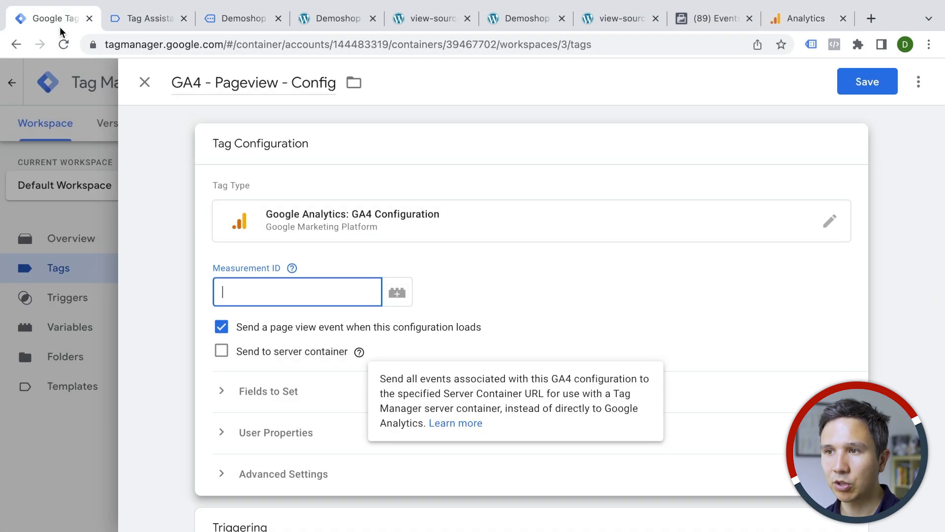
pyautogui.rightClick(308, 288)
pyautogui.click(325, 321)
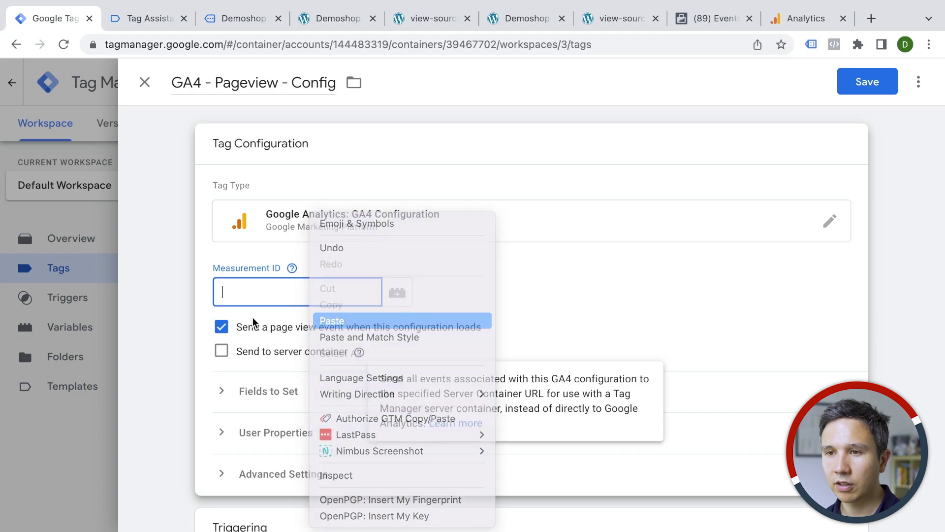
pyautogui.click(186, 325)
pyautogui.click(319, 276)
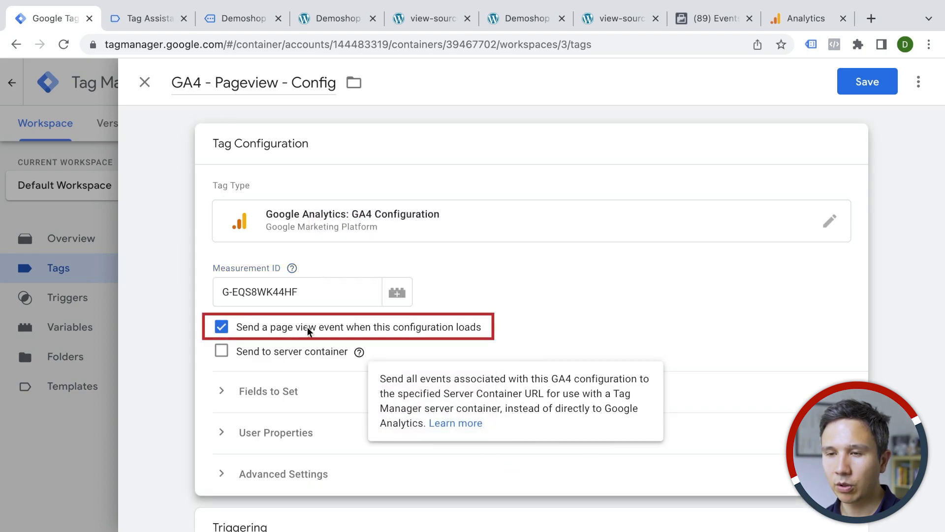
pyautogui.click(179, 340)
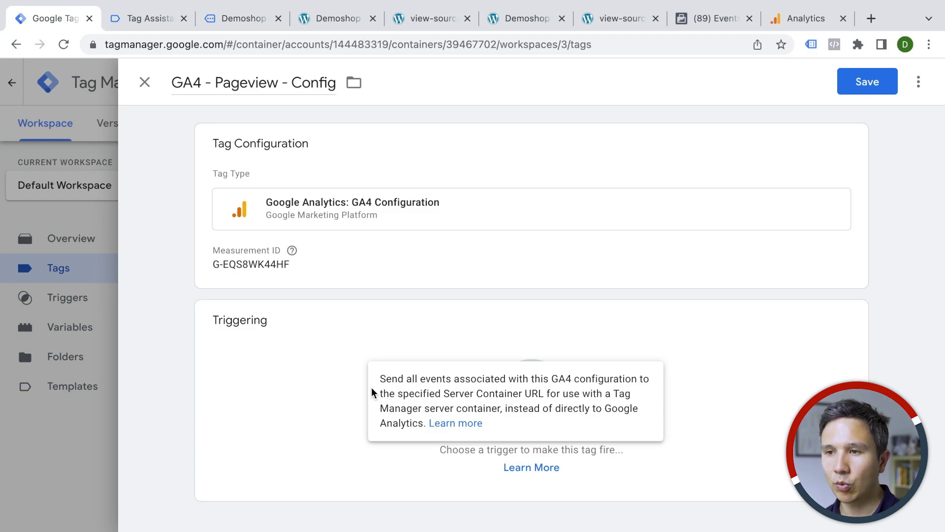
# Add the All Pages page view trigger to the GA4 - Pageview - Config tag and save the tag.
pyautogui.click(349, 398)
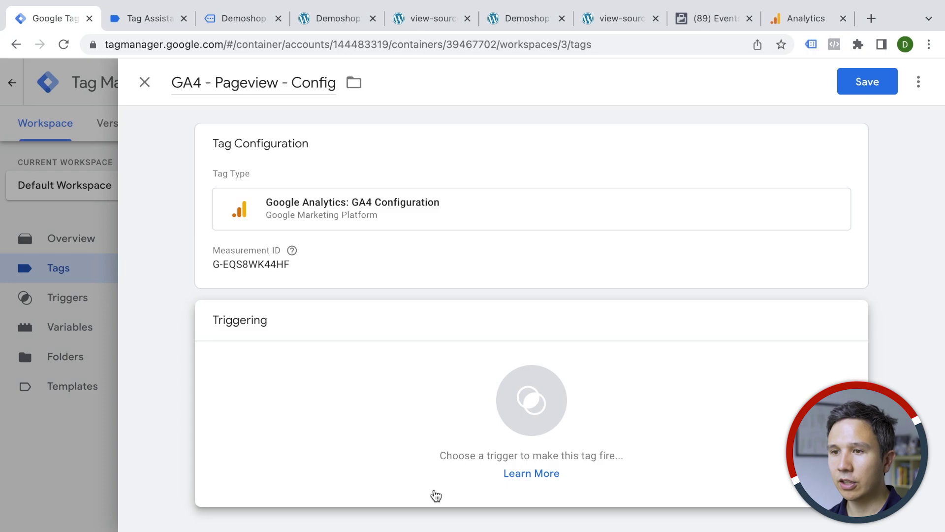
pyautogui.click(431, 466)
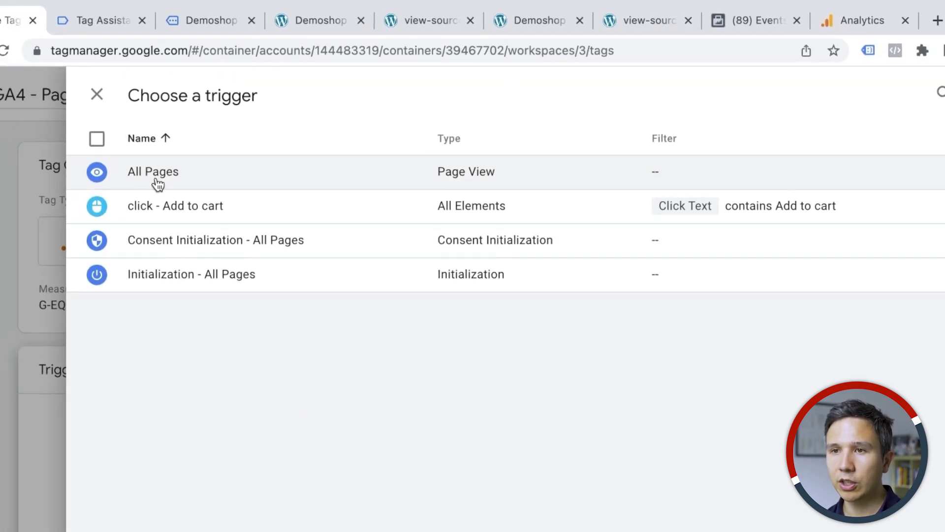
pyautogui.click(157, 184)
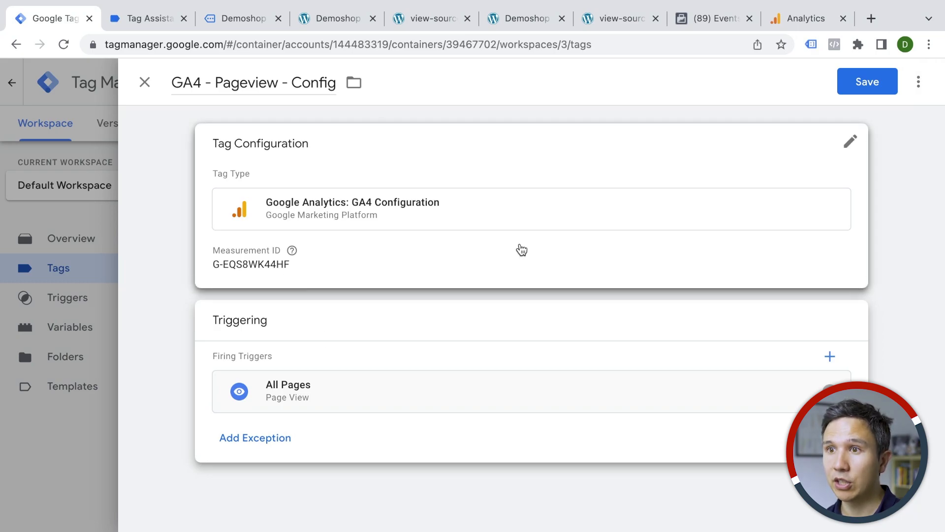
pyautogui.click(854, 83)
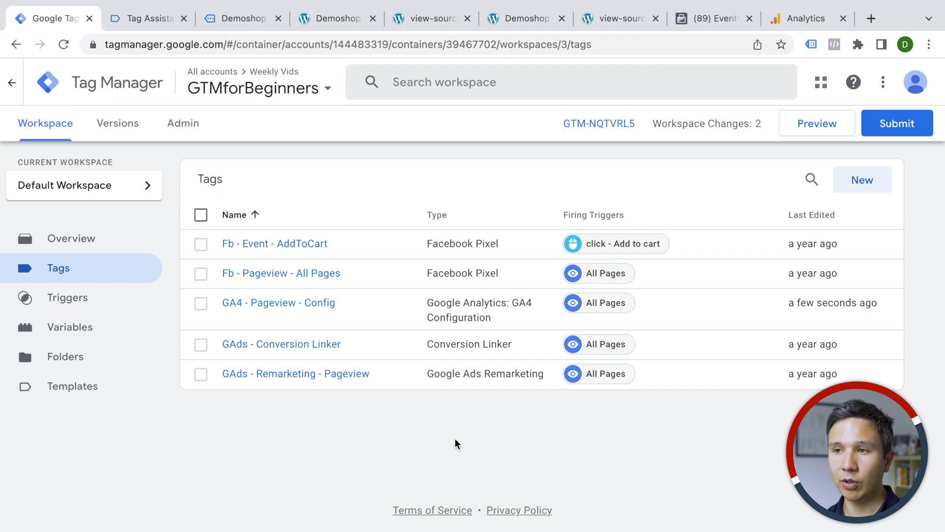
# Preview the updated container, check which tags fired in Tag Assistant and view the connected Demoshop page.
pyautogui.click(823, 124)
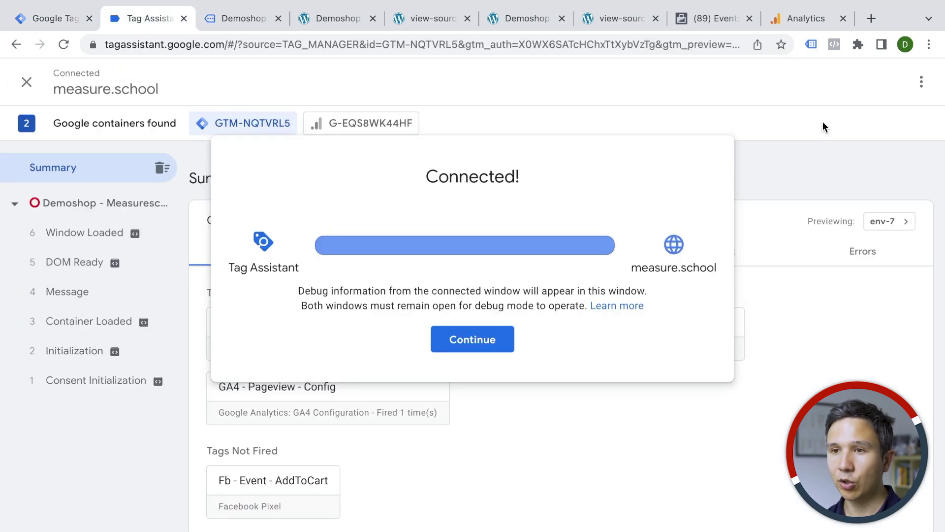
pyautogui.click(473, 339)
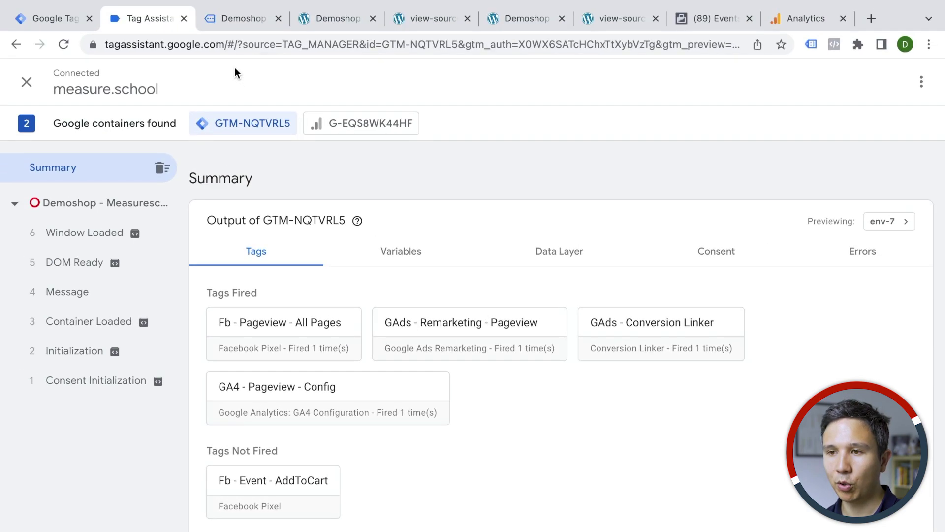
pyautogui.click(250, 25)
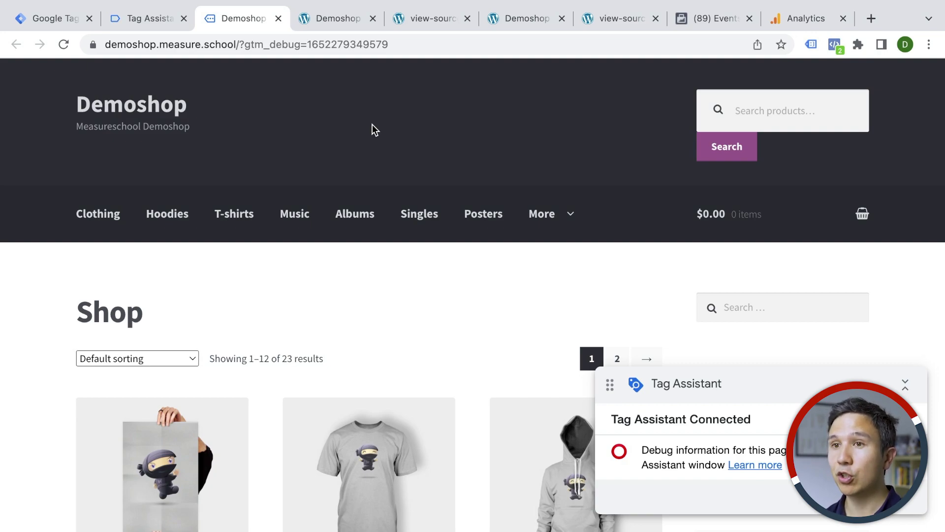
# Publish the workspace changes in Google Tag Manager to the Live environment as a version named "added GA4 Pageview".
pyautogui.click(48, 18)
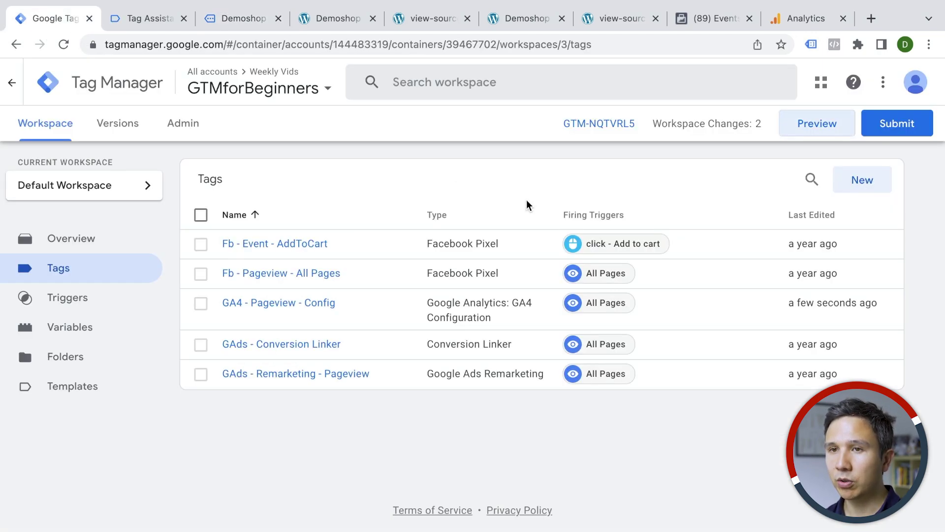
pyautogui.click(897, 126)
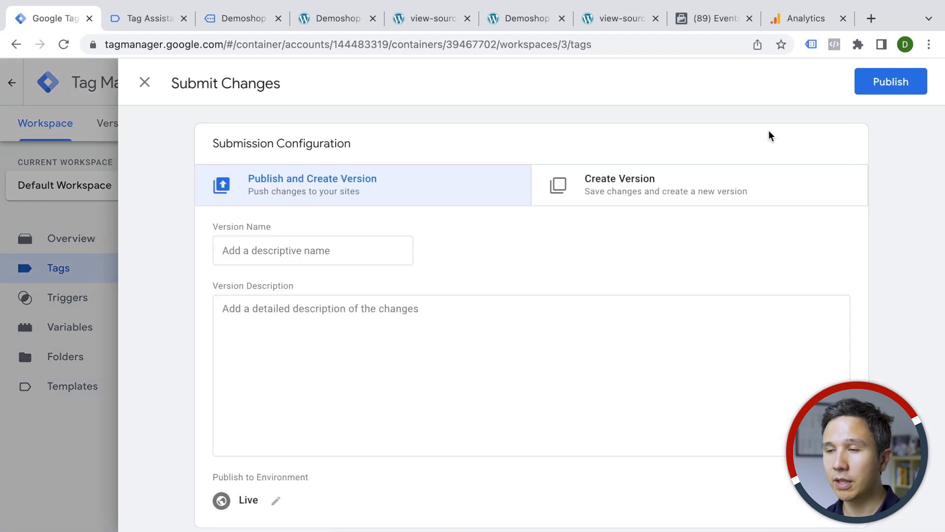
pyautogui.click(350, 241)
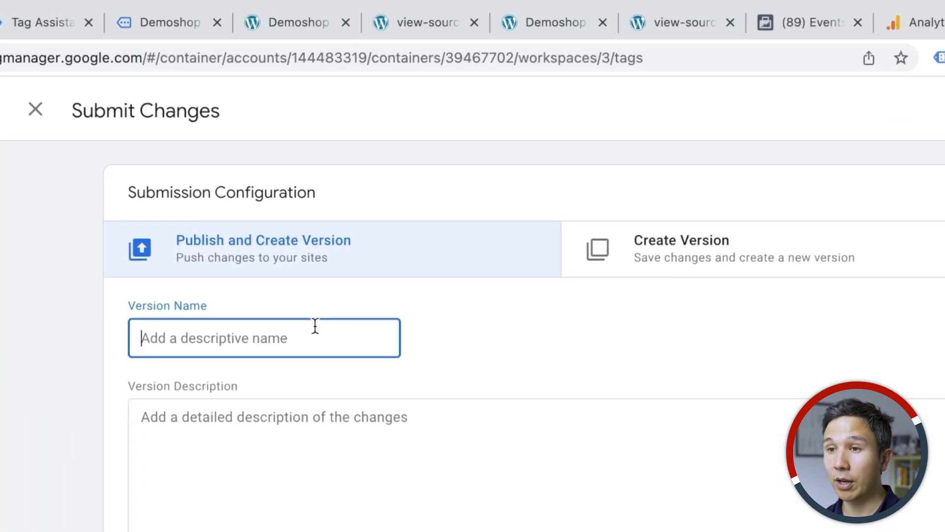
pyautogui.write('added GA4')
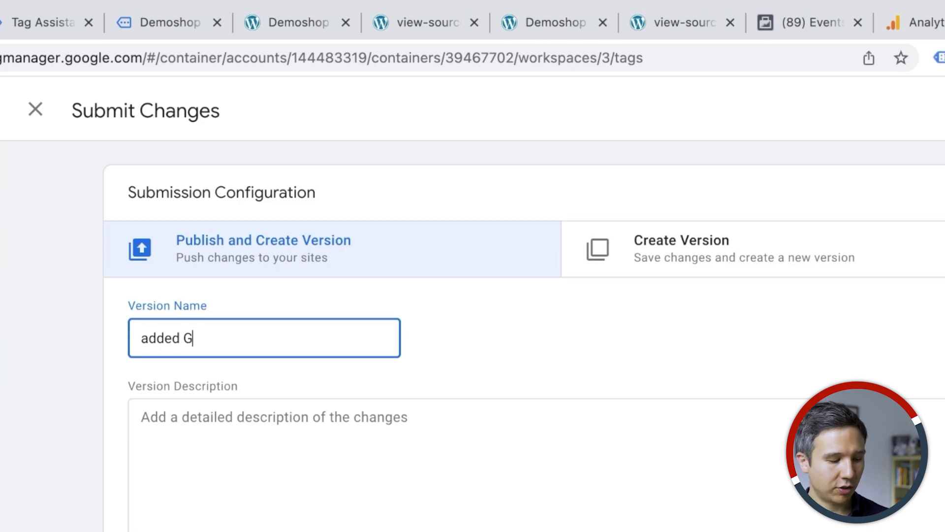
pyautogui.write(' Pageview')
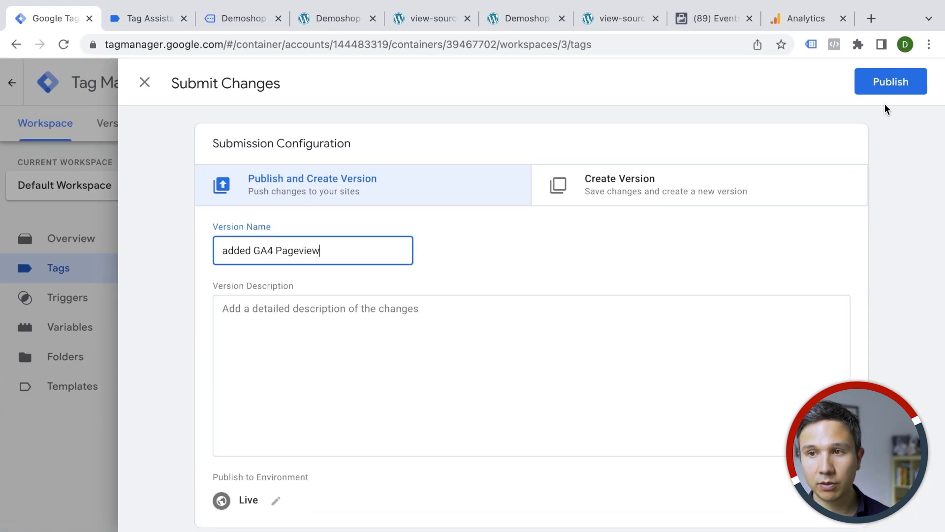
pyautogui.click(890, 91)
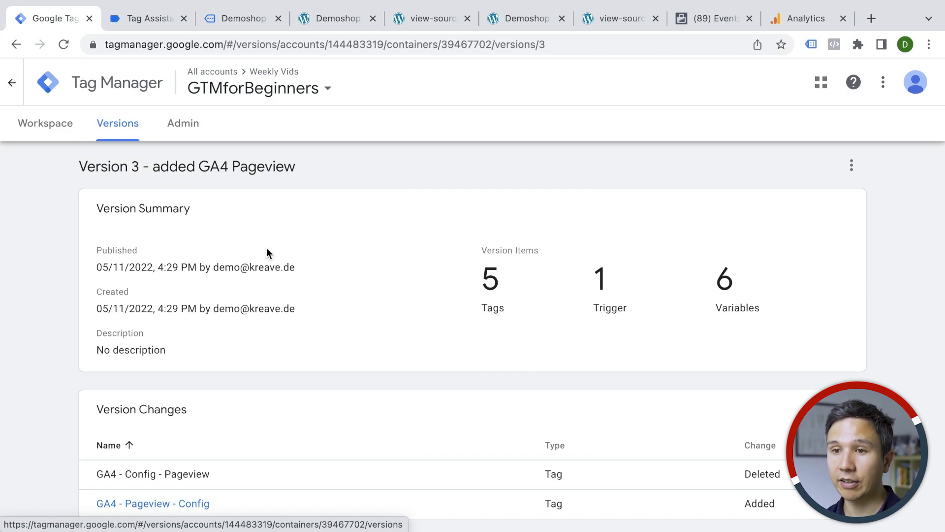
# Close the Tag Assistant preview page and enable Tag Assistant Legacy on the Demoshop page.
pyautogui.click(220, 20)
pyautogui.click(184, 18)
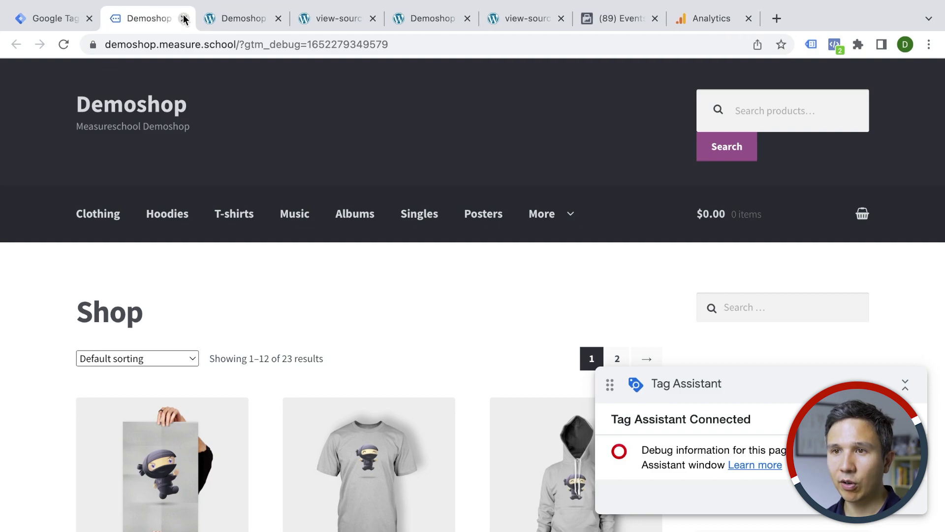
pyautogui.click(813, 45)
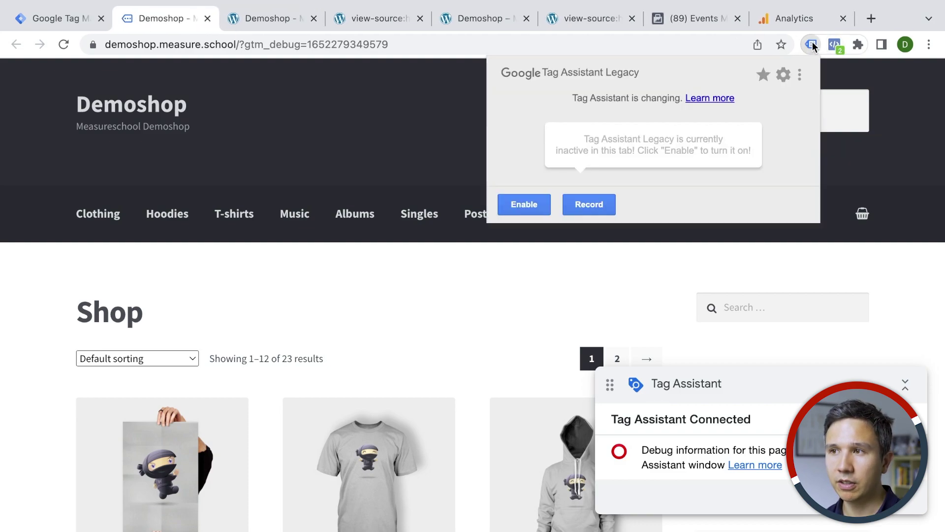
pyautogui.click(64, 45)
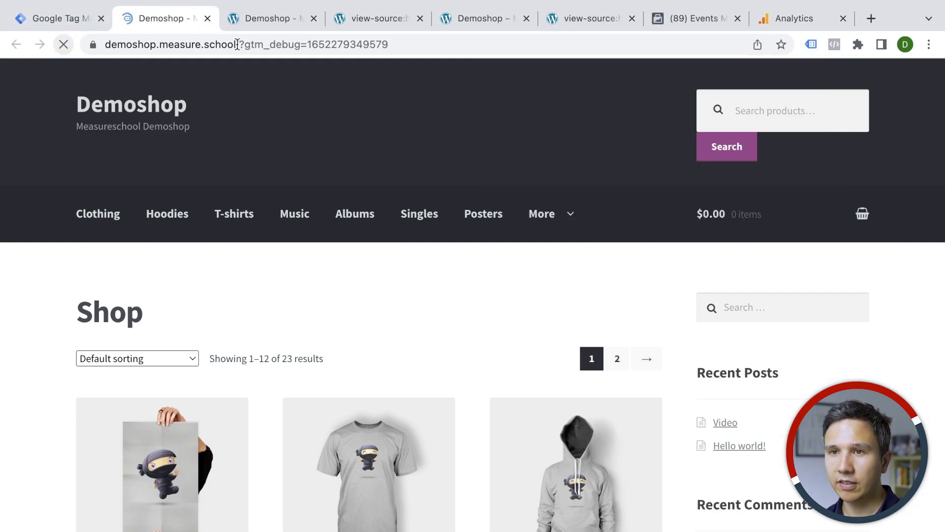
pyautogui.click(816, 43)
pyautogui.click(536, 205)
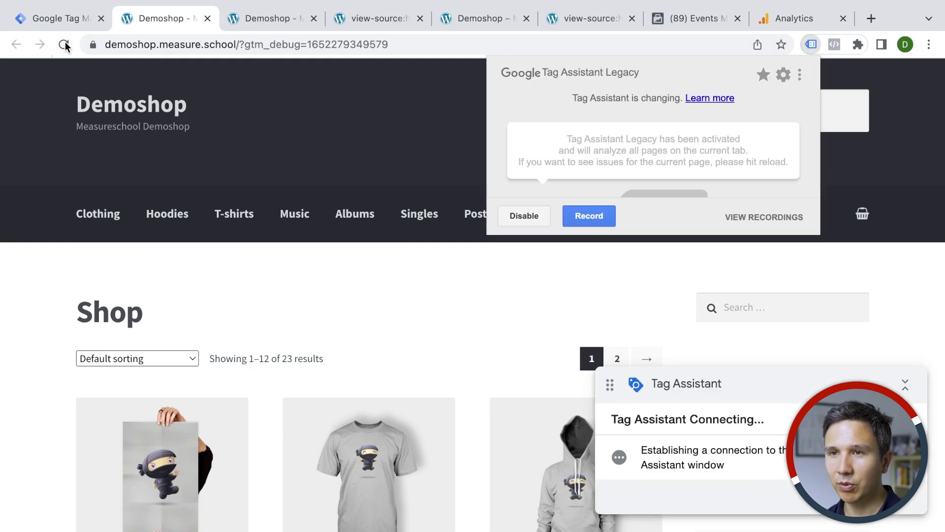
# Reload the Demoshop page and examine which tags Tag Assistant Legacy detects on it.
pyautogui.press('super+r')
pyautogui.click(810, 45)
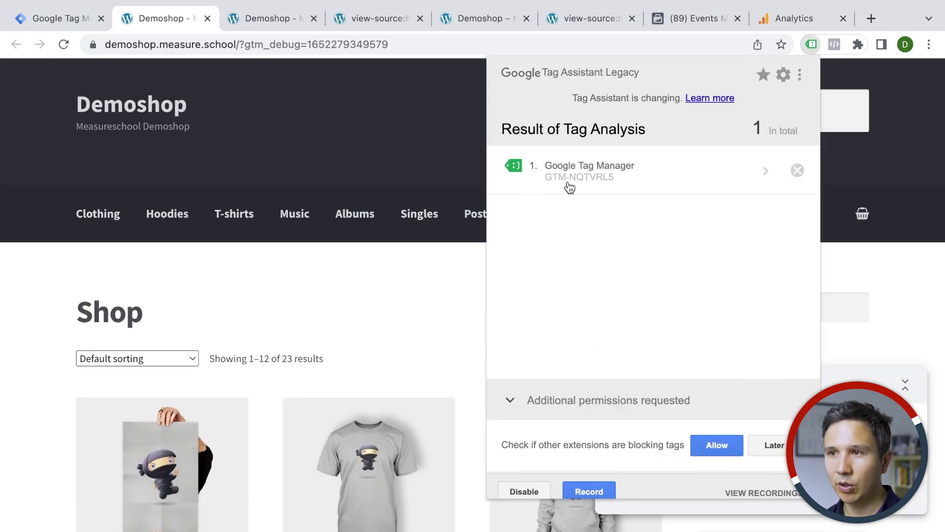
pyautogui.click(372, 152)
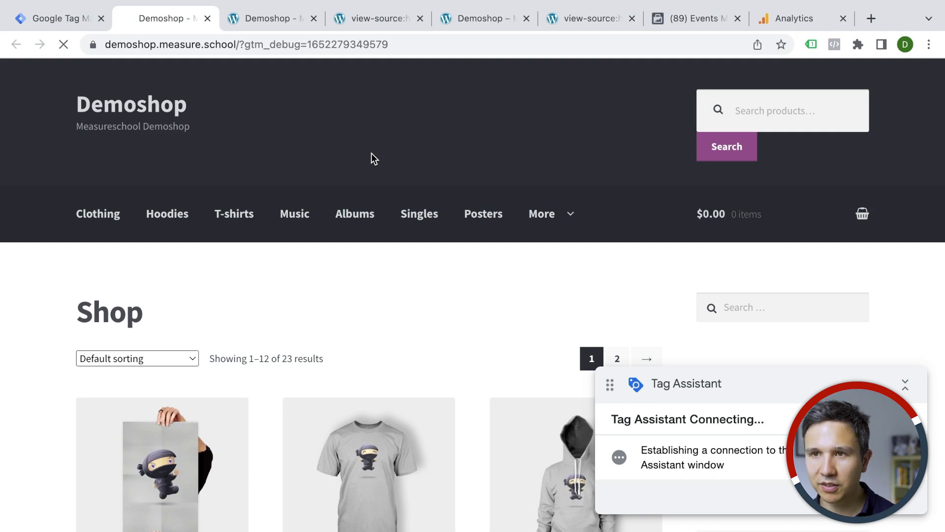
pyautogui.press('super+r')
pyautogui.click(812, 44)
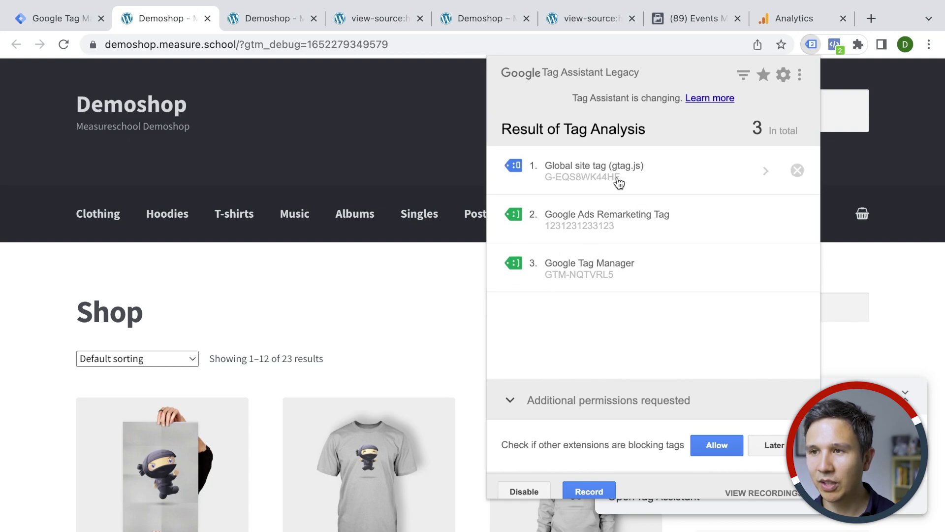
pyautogui.click(373, 168)
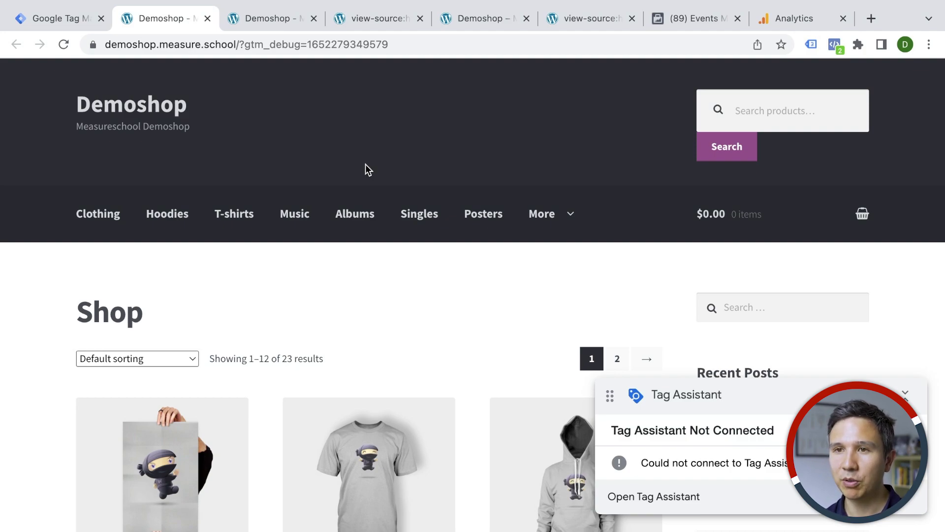
# Review the workspace overview in Google Tag Manager and the container snippet in the Demoshop page source, then return to the shop page.
pyautogui.click(71, 19)
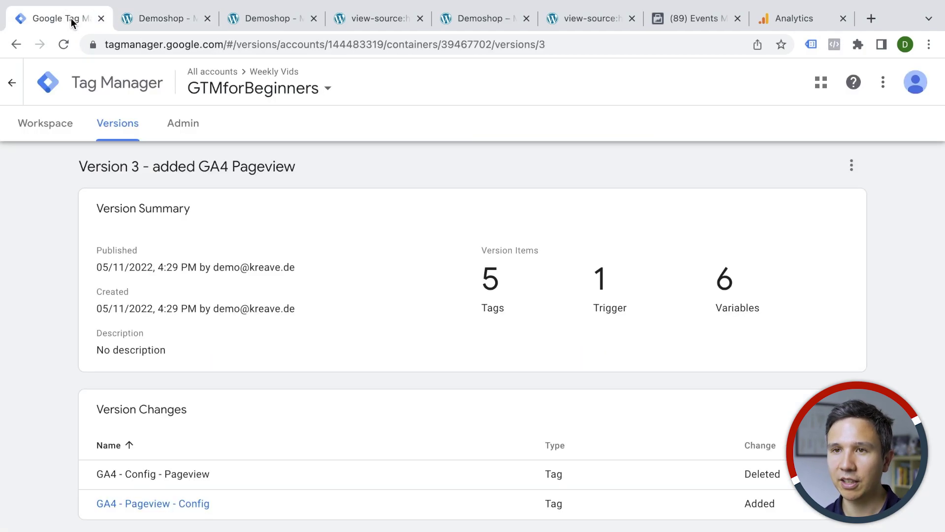
pyautogui.click(32, 126)
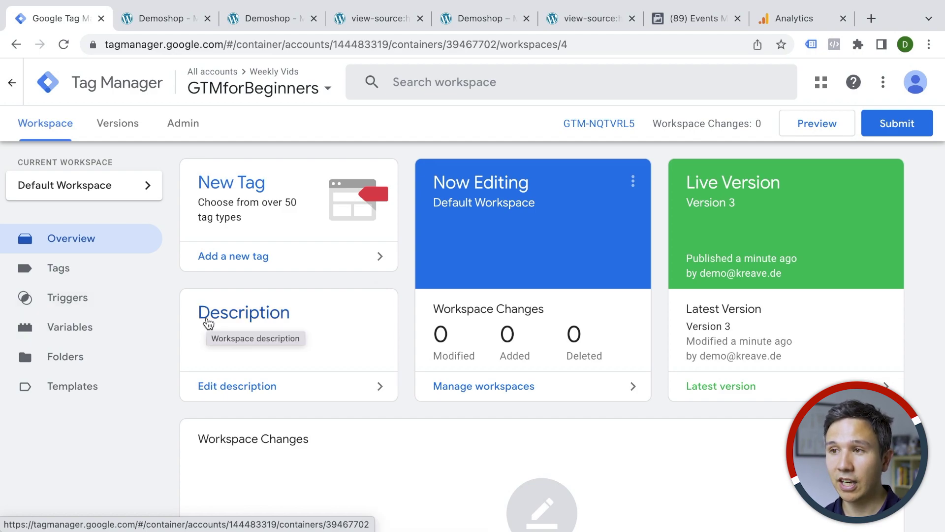
pyautogui.click(154, 19)
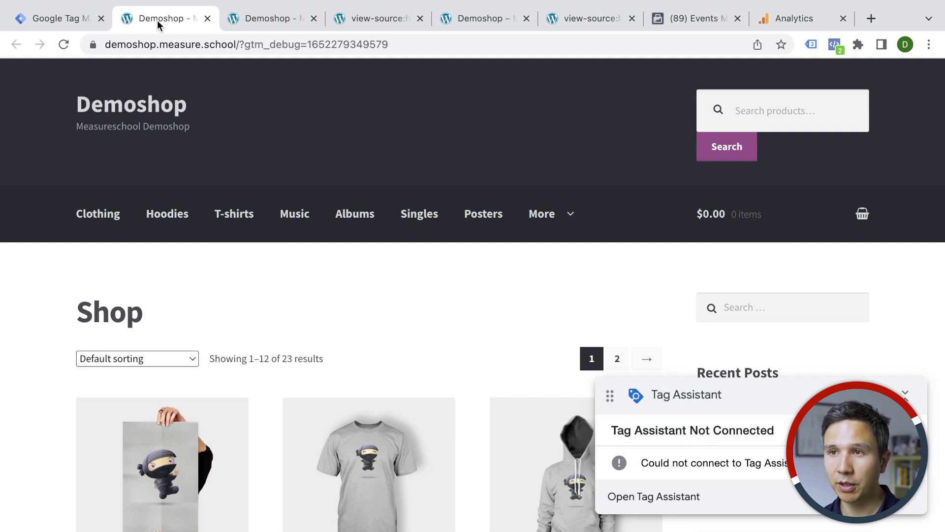
pyautogui.click(359, 17)
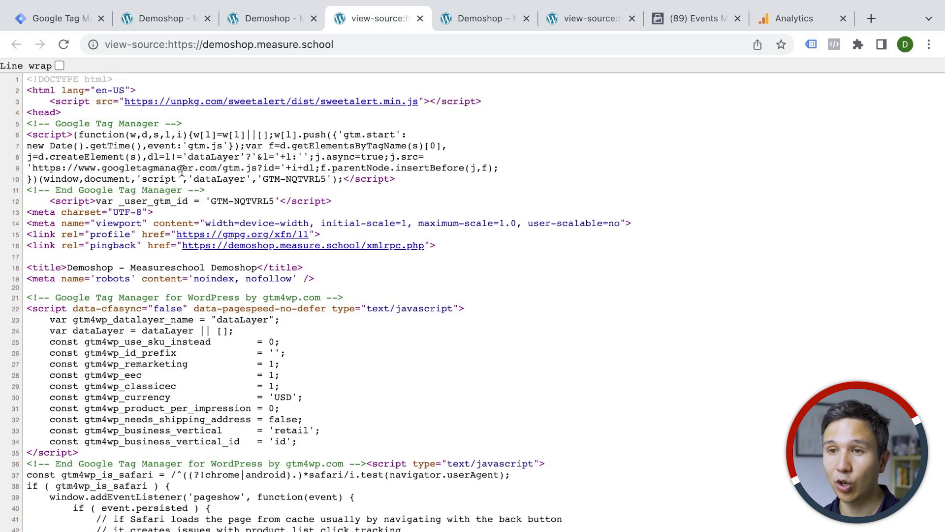
pyautogui.click(163, 16)
pyautogui.click(67, 18)
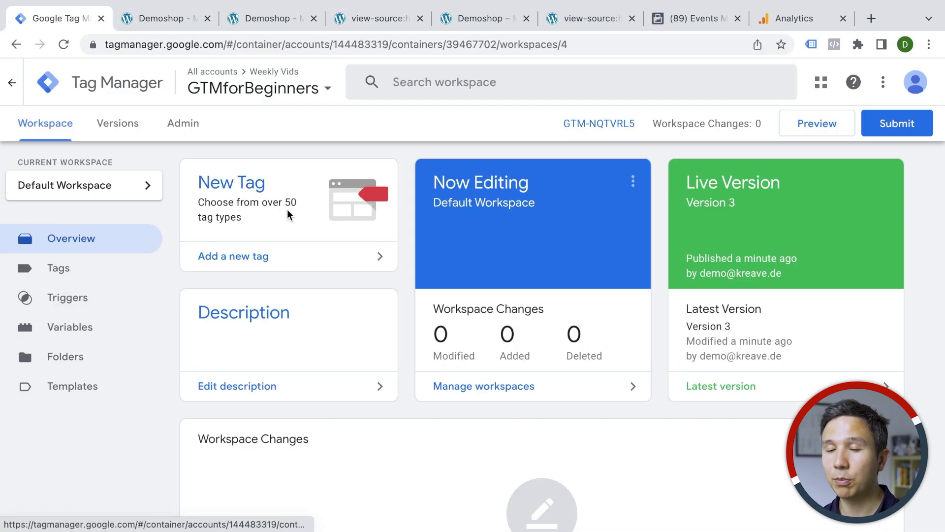
pyautogui.click(183, 18)
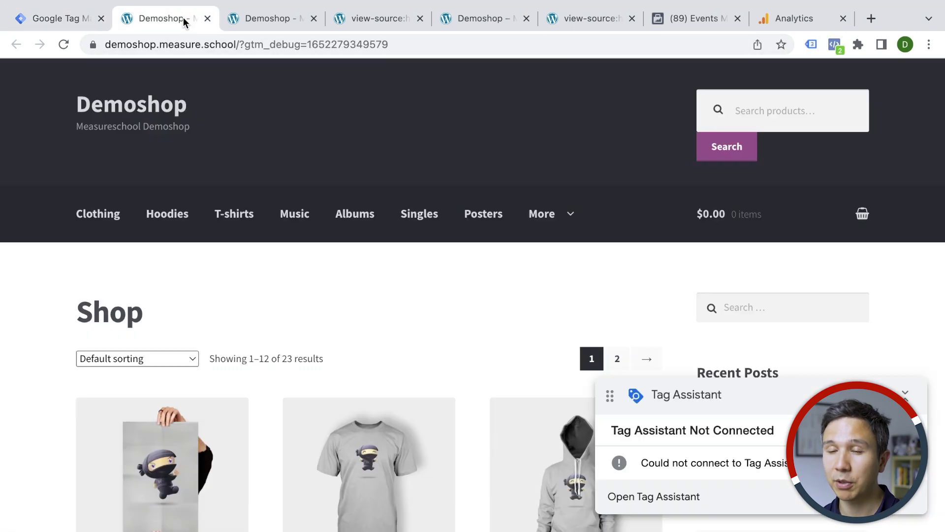